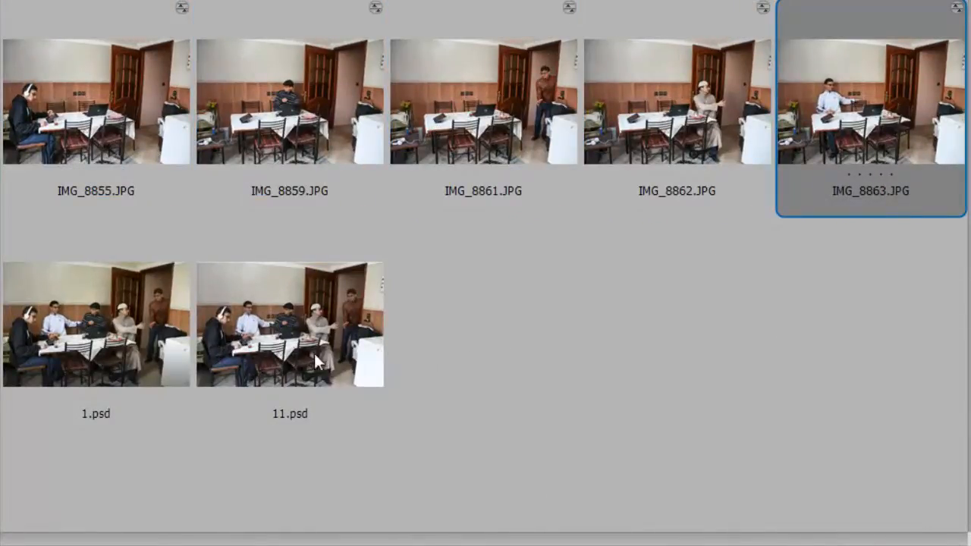
Preview the finished composite 1.psd at full screen and return to the thumbnails
left_click(136, 340)
key("space")
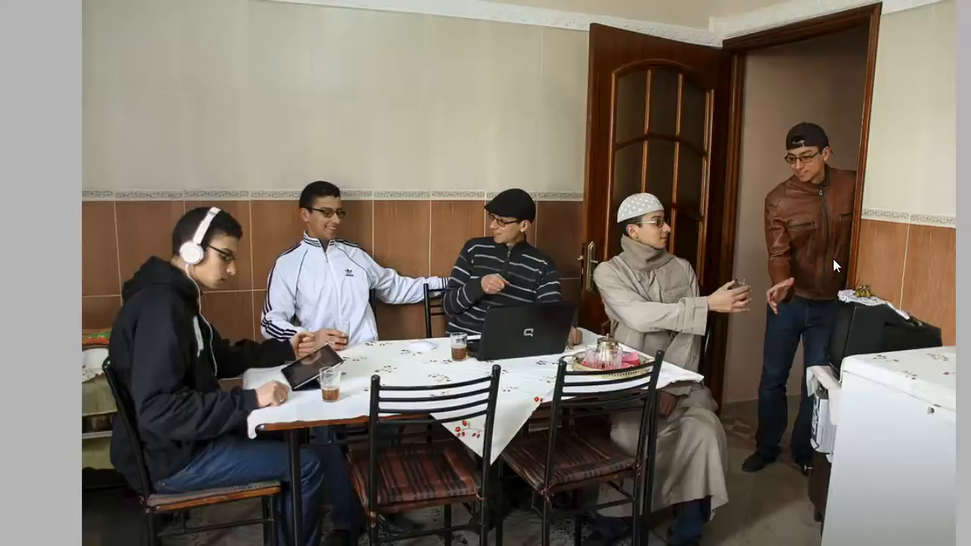
key("space")
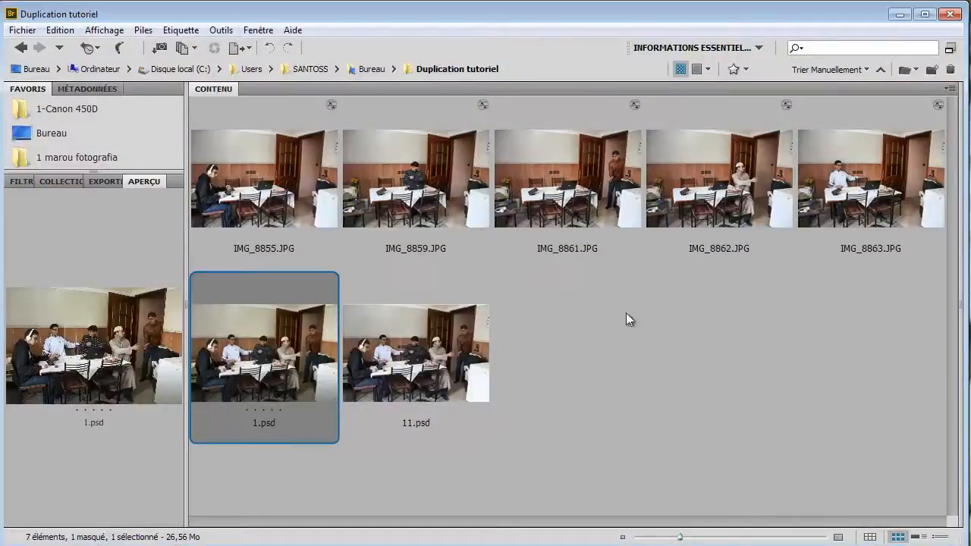
Open IMG_8855.JPG in Camera Raw, lower the highlights, lift the shadows and increase the clarity
left_click(315, 217)
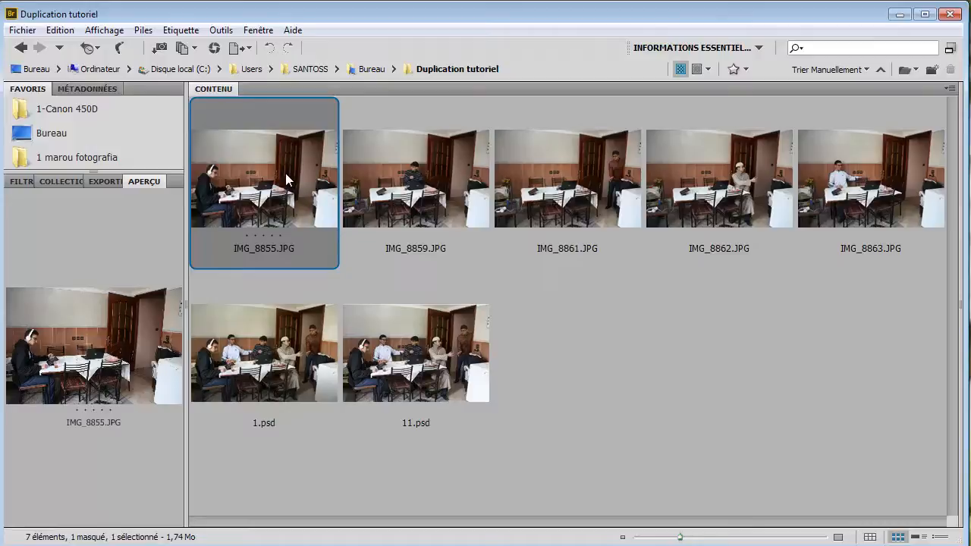
key("ctrl+r")
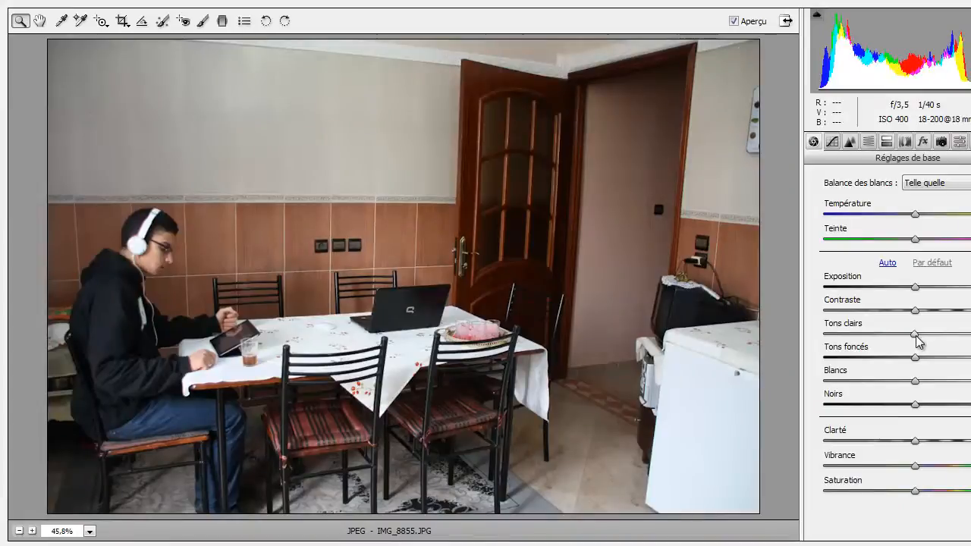
left_click_drag(916, 334, 948, 360)
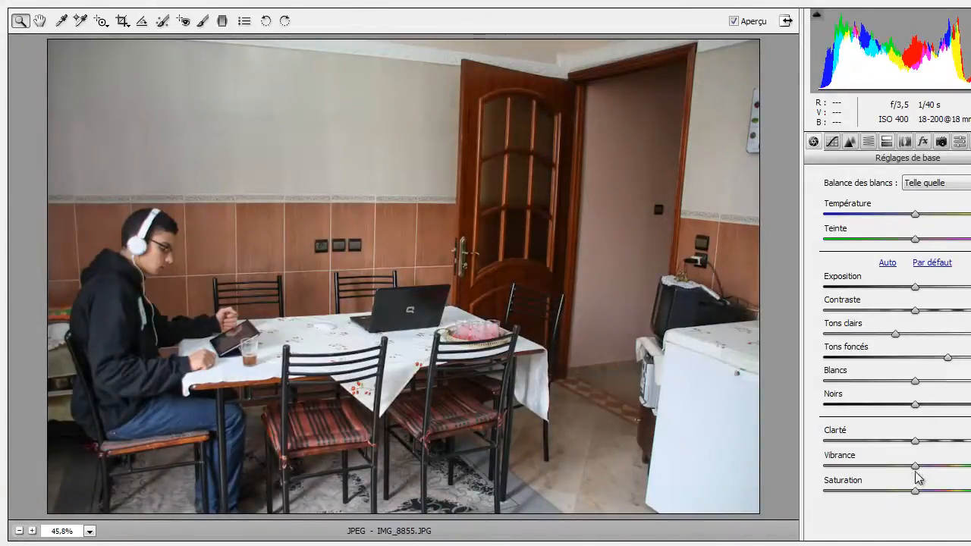
left_click_drag(916, 441, 939, 447)
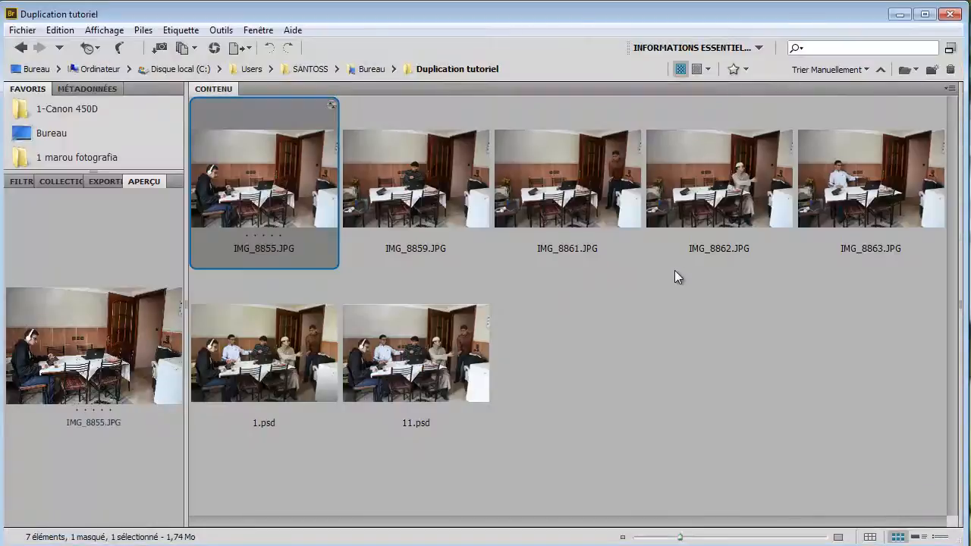
left_click(449, 220)
left_click(553, 215)
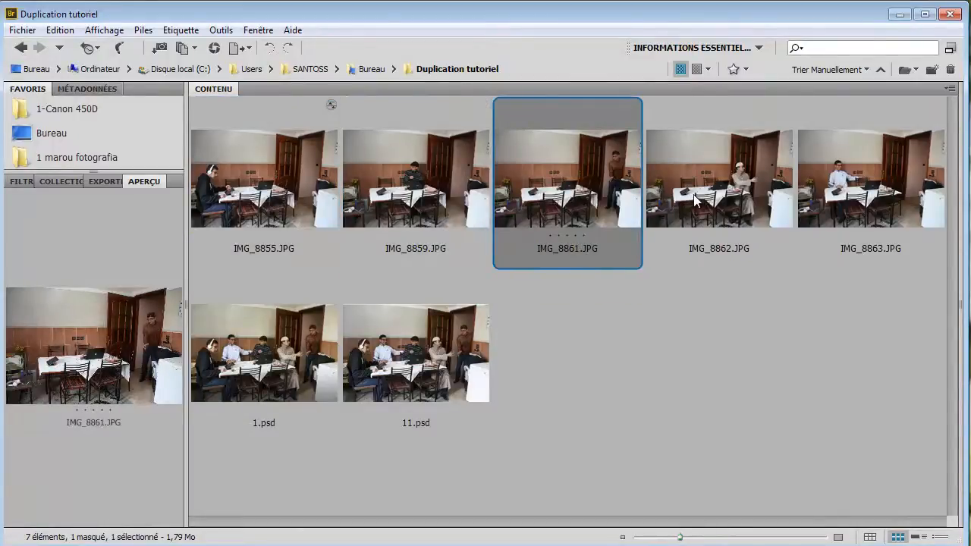
left_click(694, 201)
left_click(842, 202)
Copy the Camera Raw develop settings of IMG_8855.JPG
left_click(309, 176)
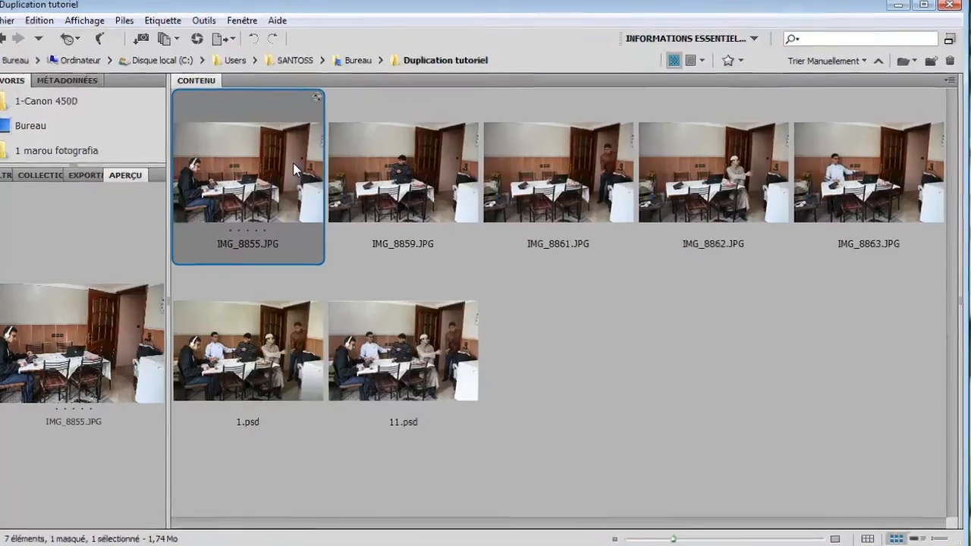
right_click(309, 176)
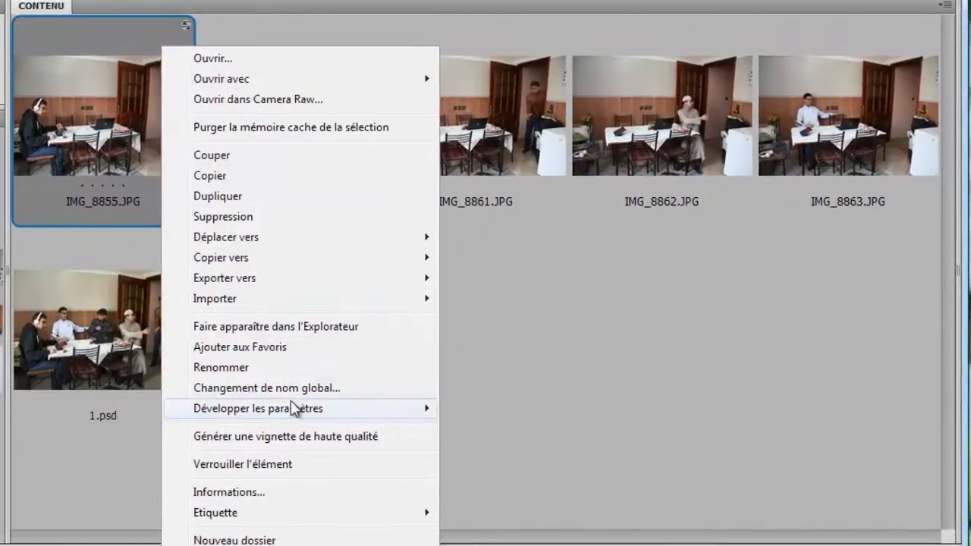
mouse_move(292, 406)
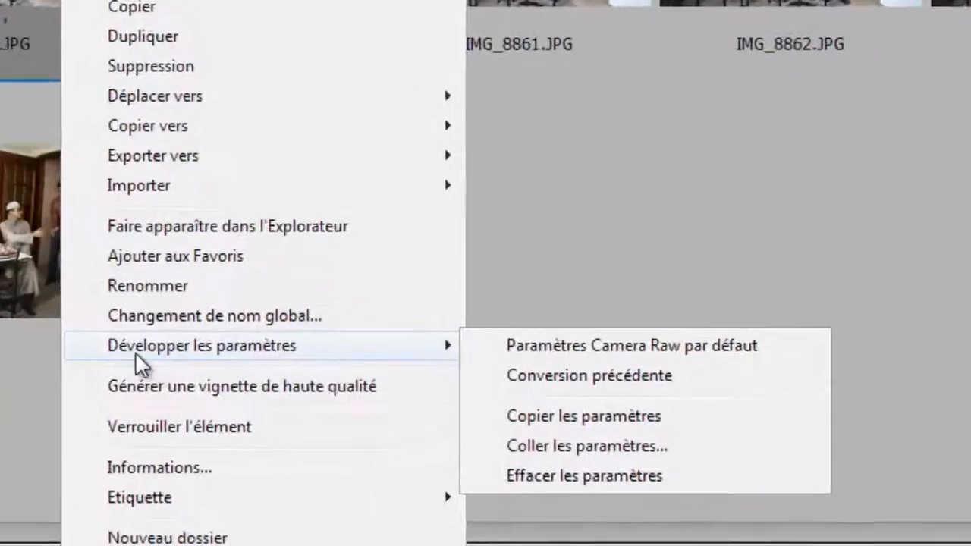
left_click(571, 396)
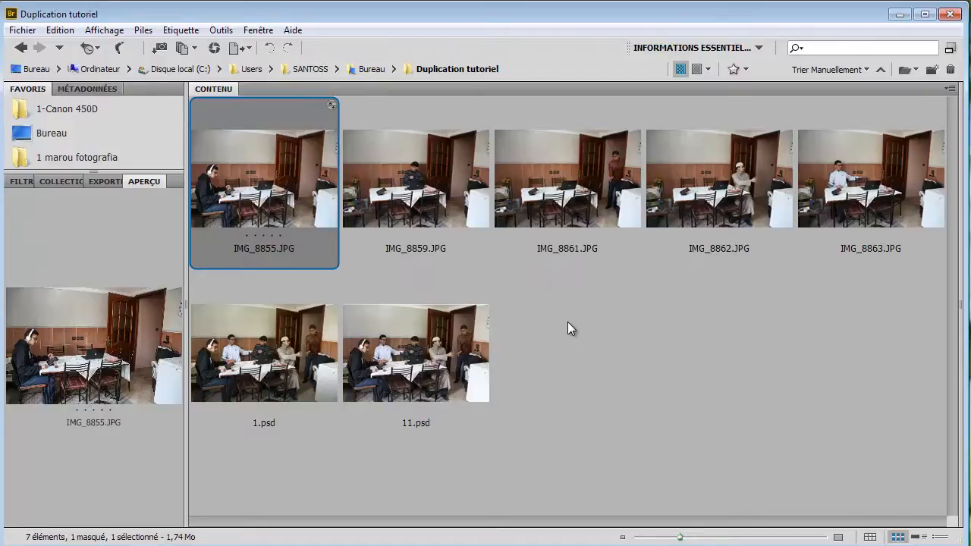
Paste the copied Camera Raw settings onto IMG_8859 through IMG_8863, keeping the Paramètres subset, and clear the selection
left_click(440, 220)
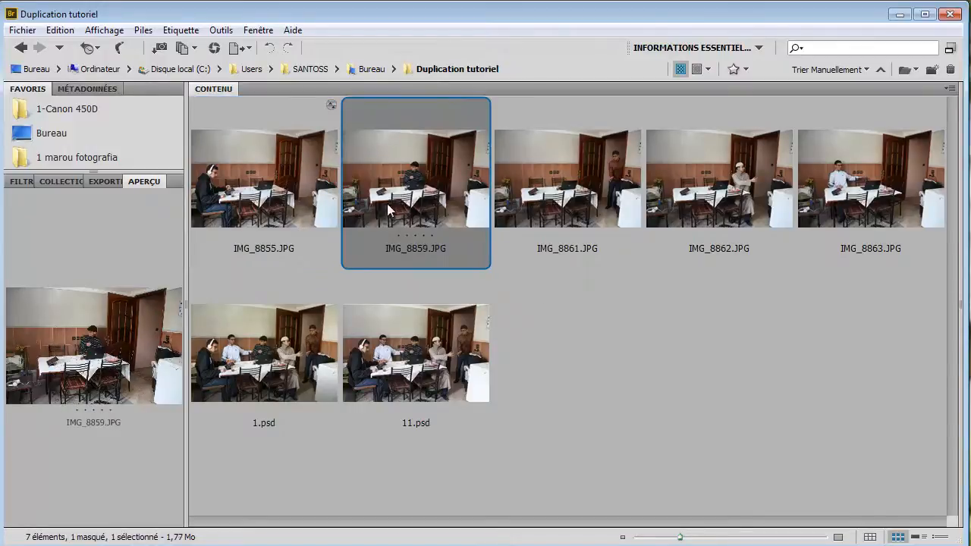
left_click(840, 199, "shift")
right_click(841, 199)
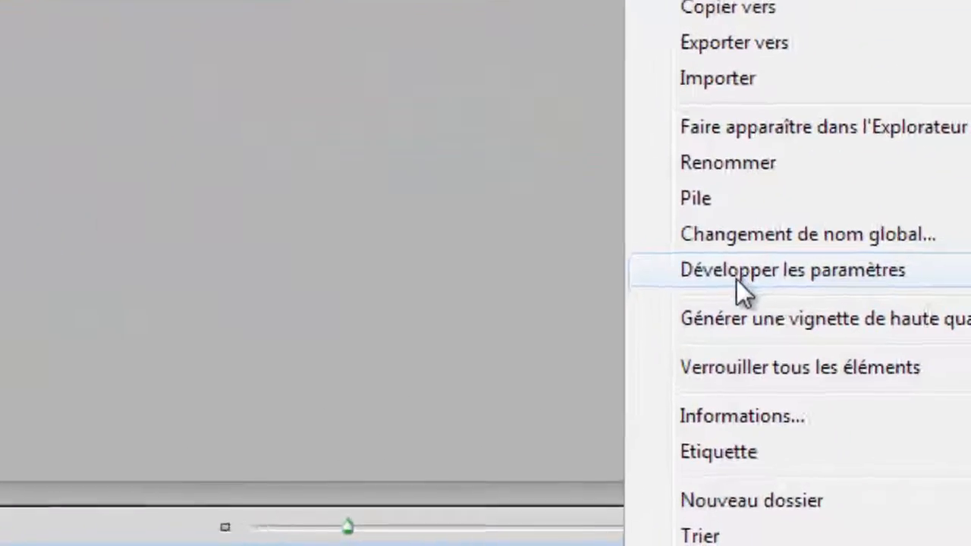
mouse_move(737, 280)
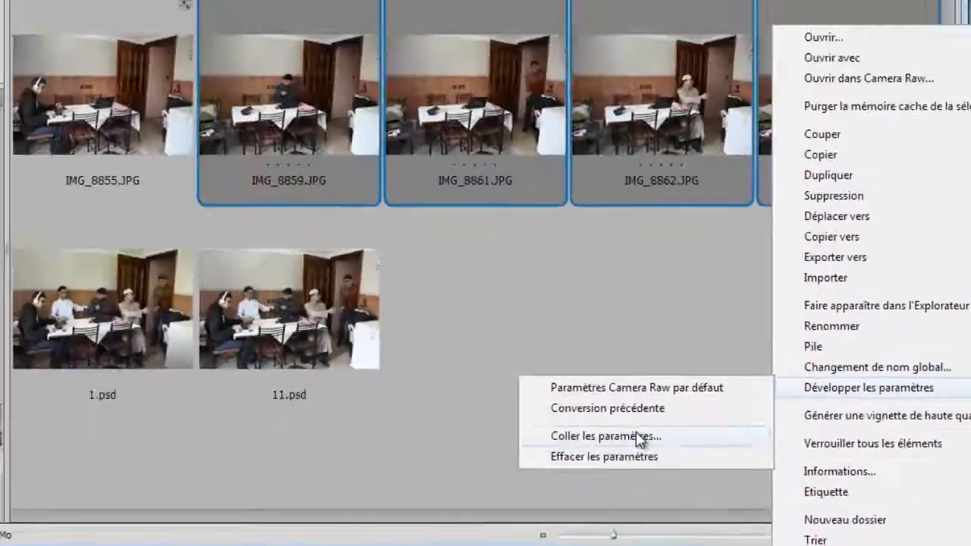
left_click(413, 351)
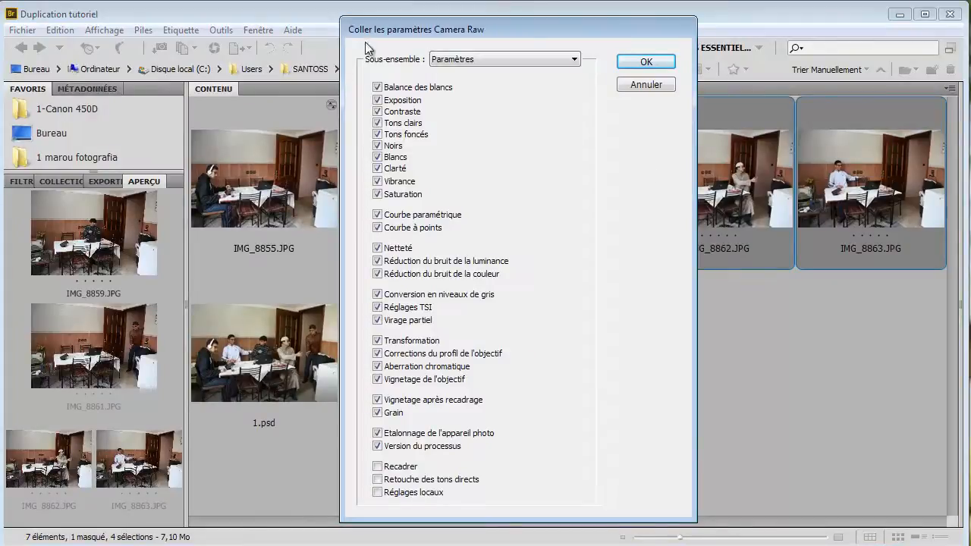
left_click_drag(365, 35, 350, 28)
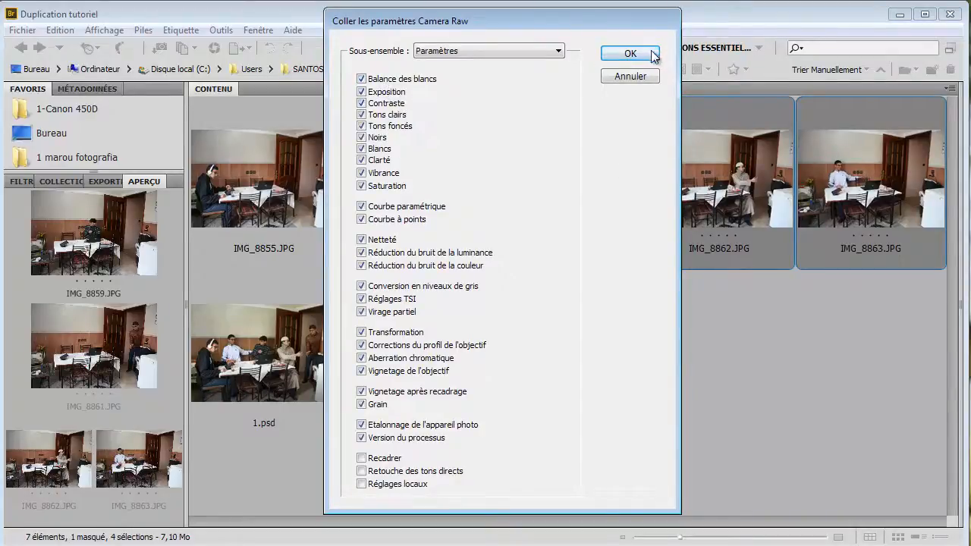
left_click(629, 56)
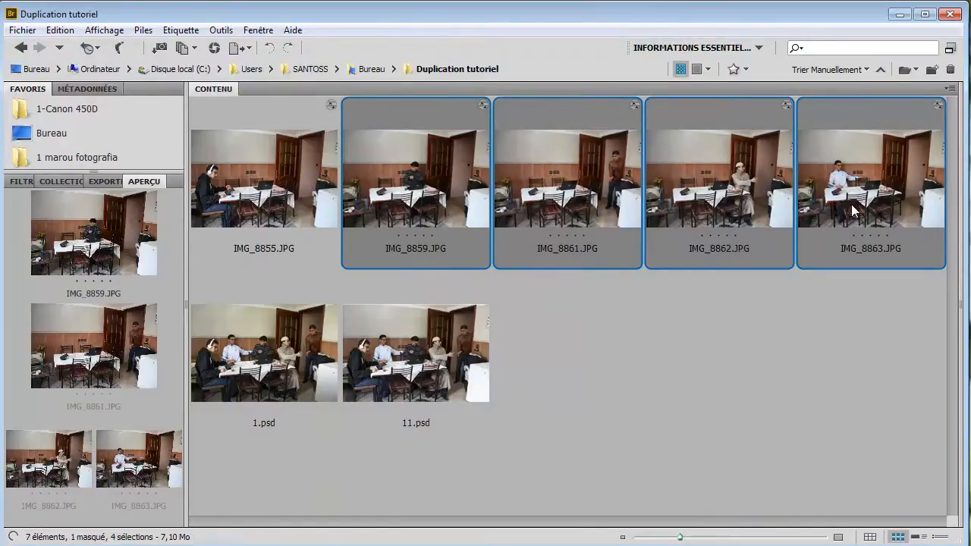
left_click(796, 339)
Load the five photos IMG_8855 through IMG_8863 as layers of one Photoshop document
left_click(274, 196)
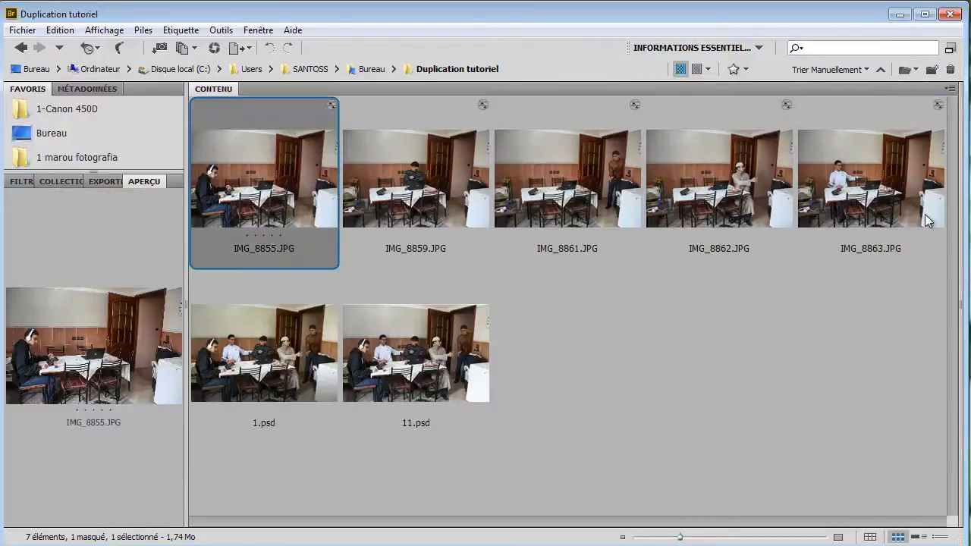
left_click(896, 207, "shift")
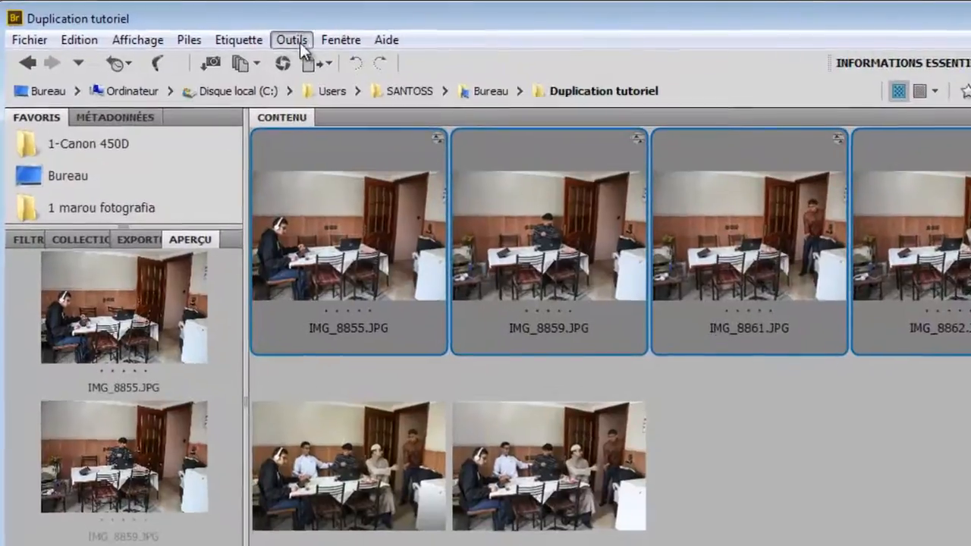
left_click(299, 42)
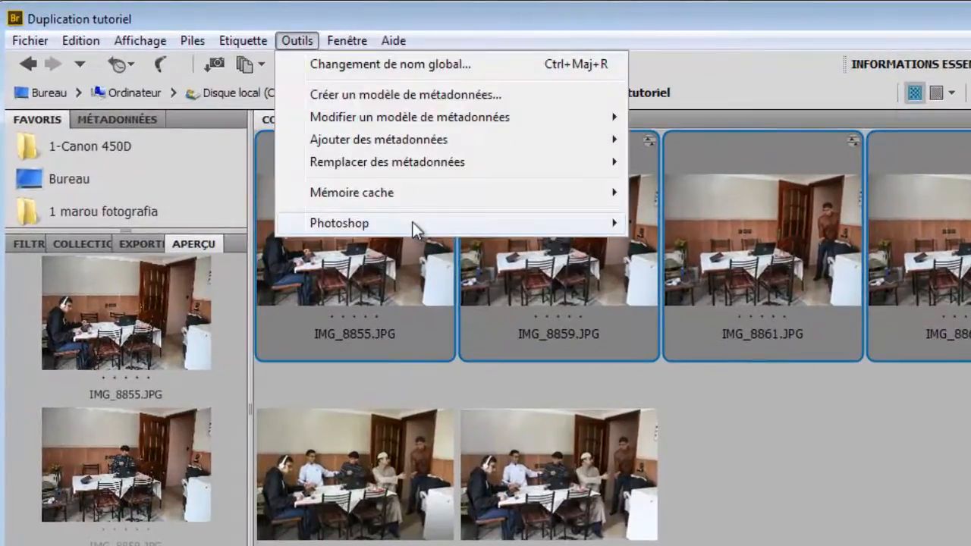
mouse_move(516, 222)
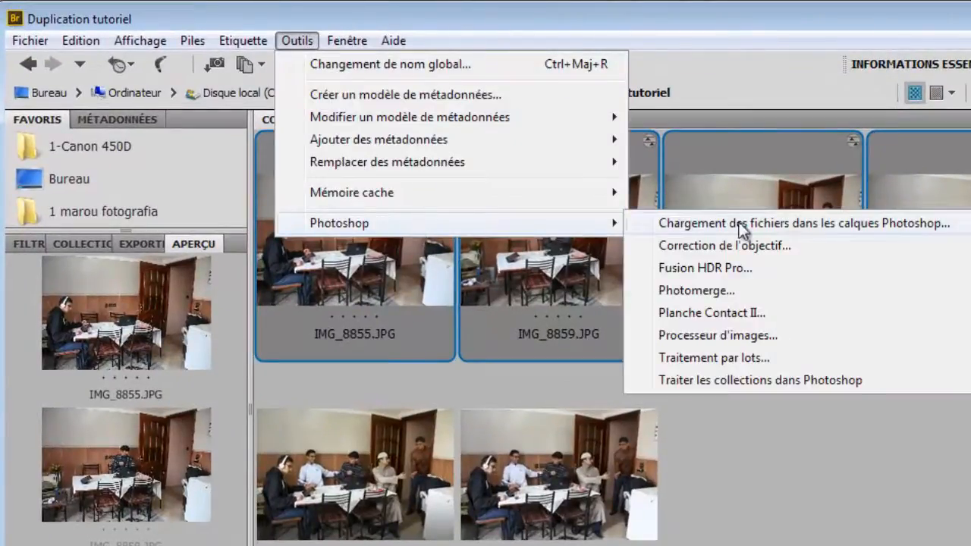
left_click(792, 228)
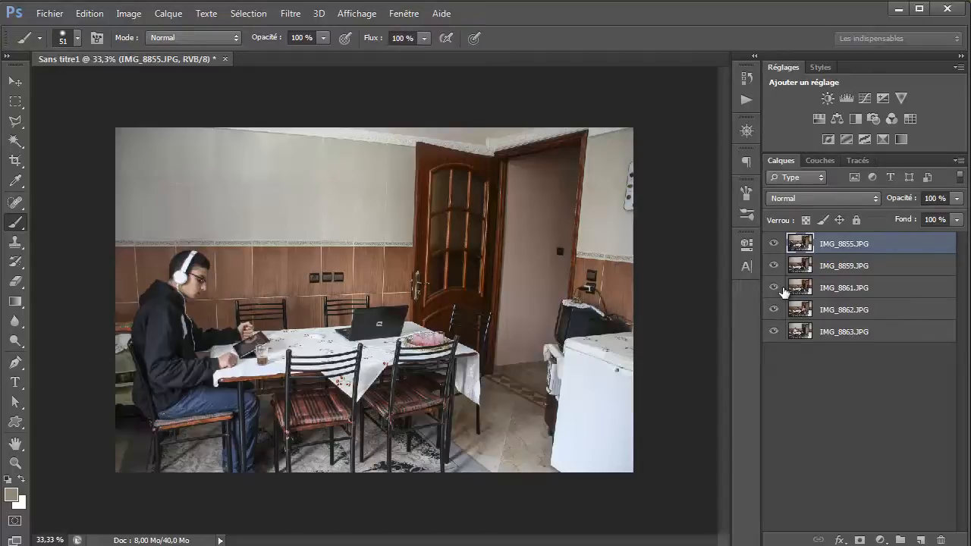
Auto-align all five photo layers with the Automatique projection, without vignette or geometric distortion correction
left_click(843, 333, "shift")
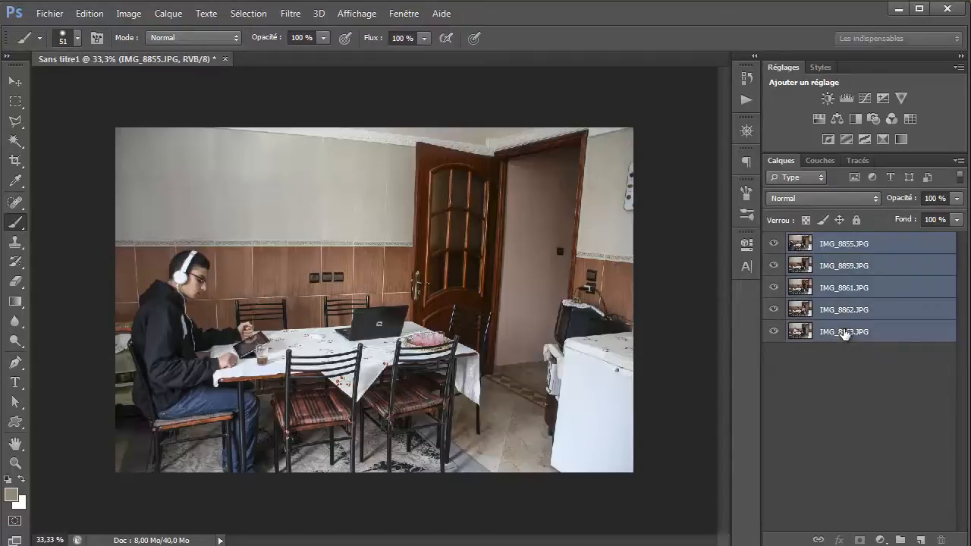
left_click(88, 13)
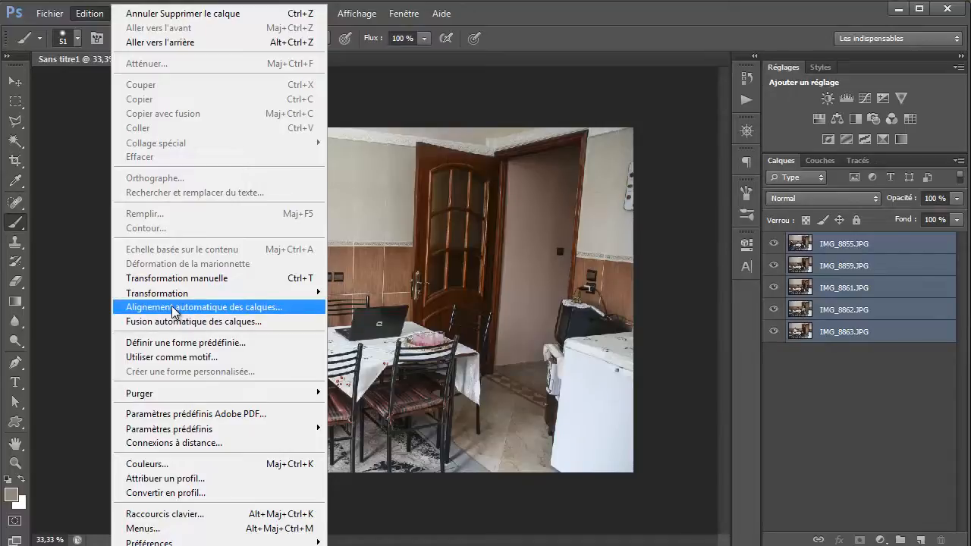
left_click(479, 259)
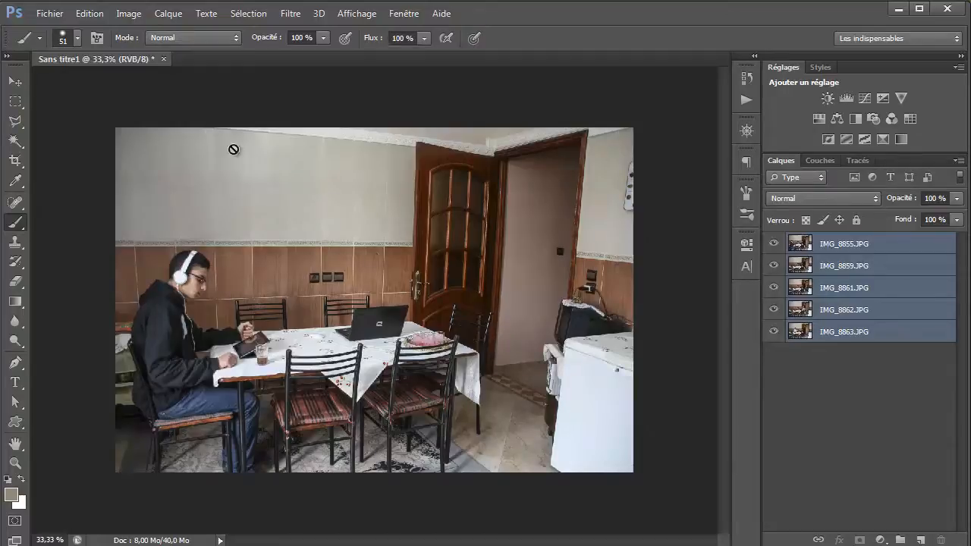
left_click(90, 13)
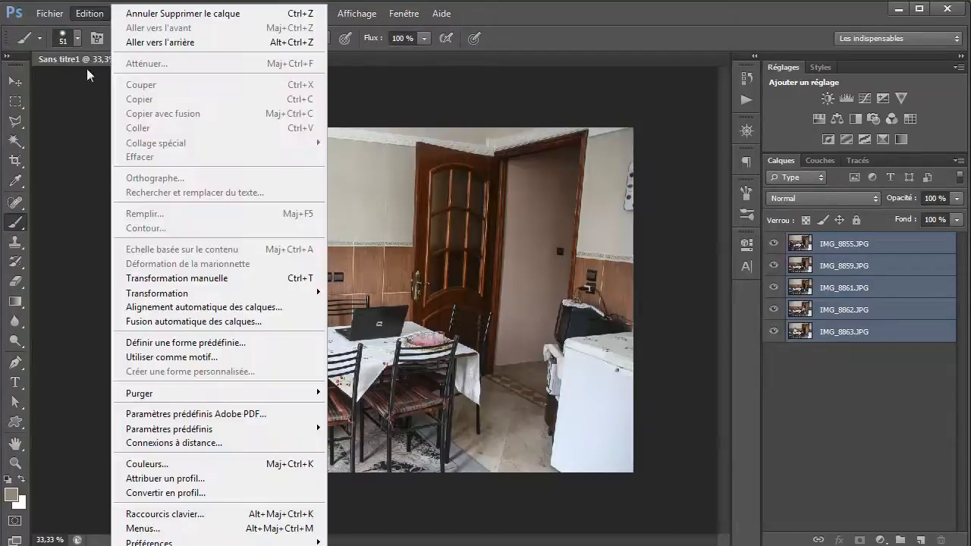
left_click(132, 310)
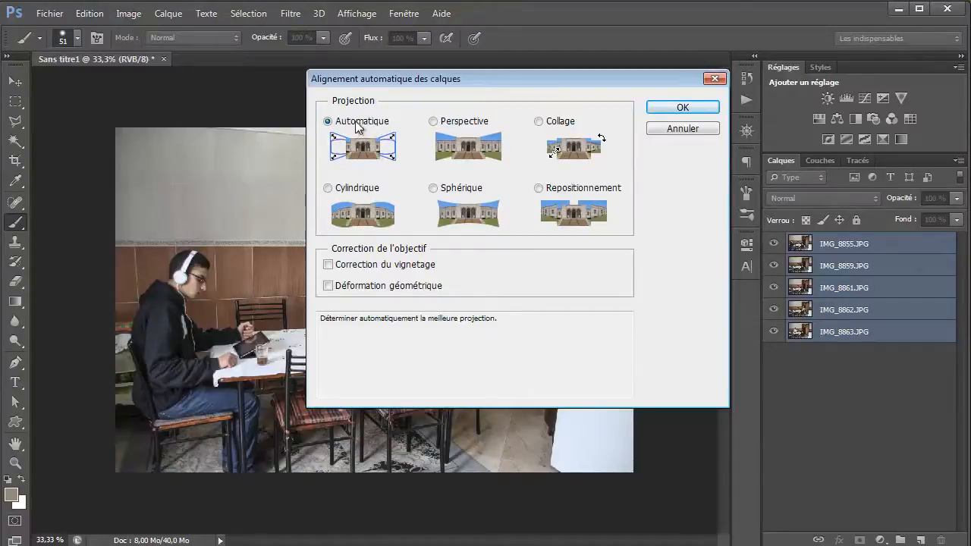
left_click(668, 108)
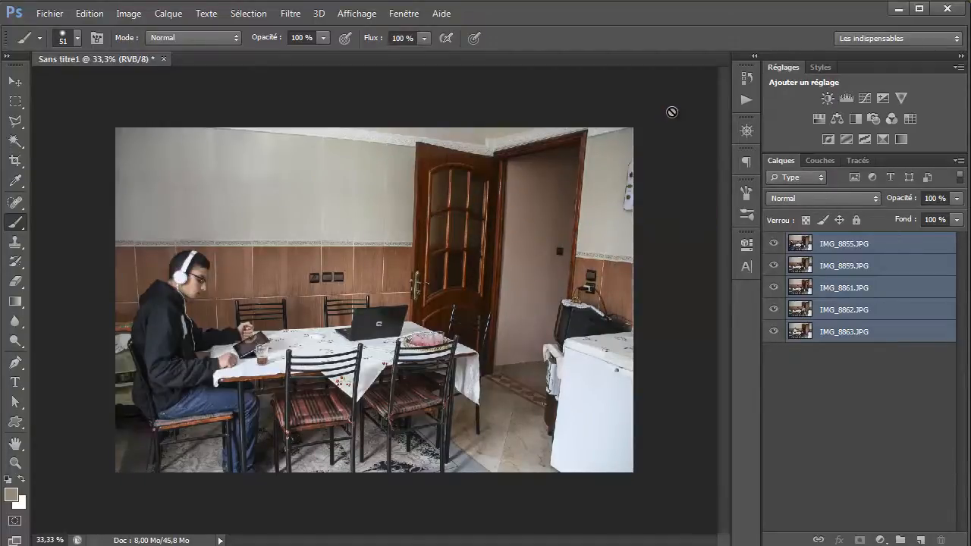
scroll(675, 261, "up", 5)
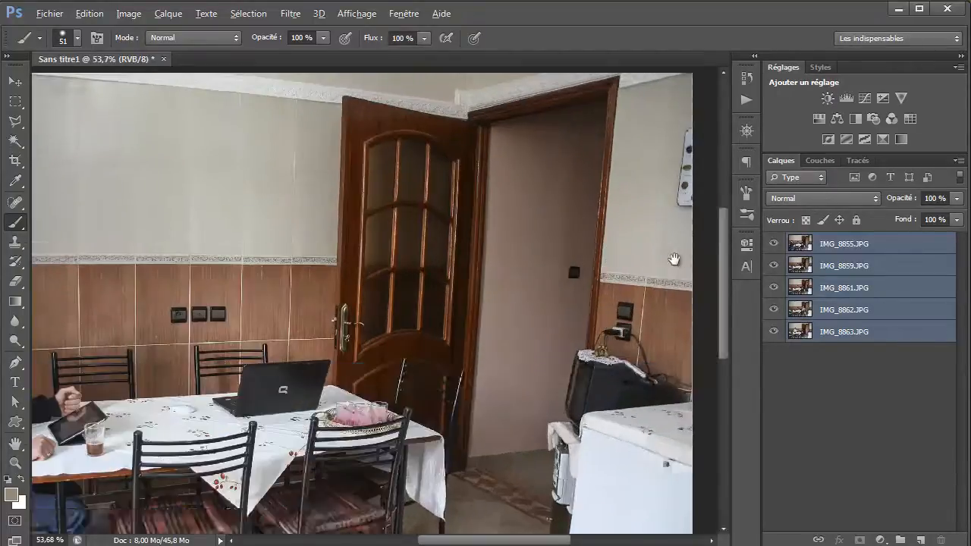
scroll(575, 332, "up", 4)
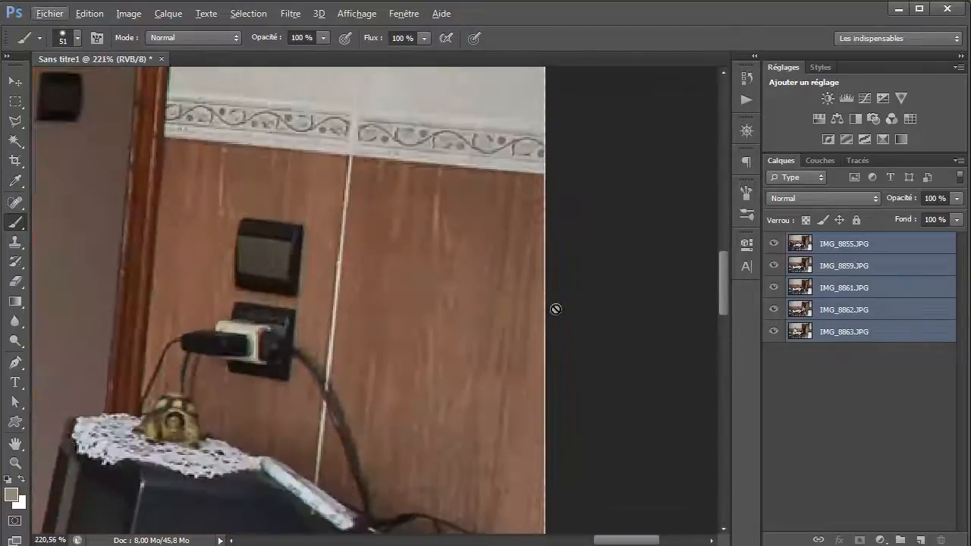
scroll(541, 251, "up", 1)
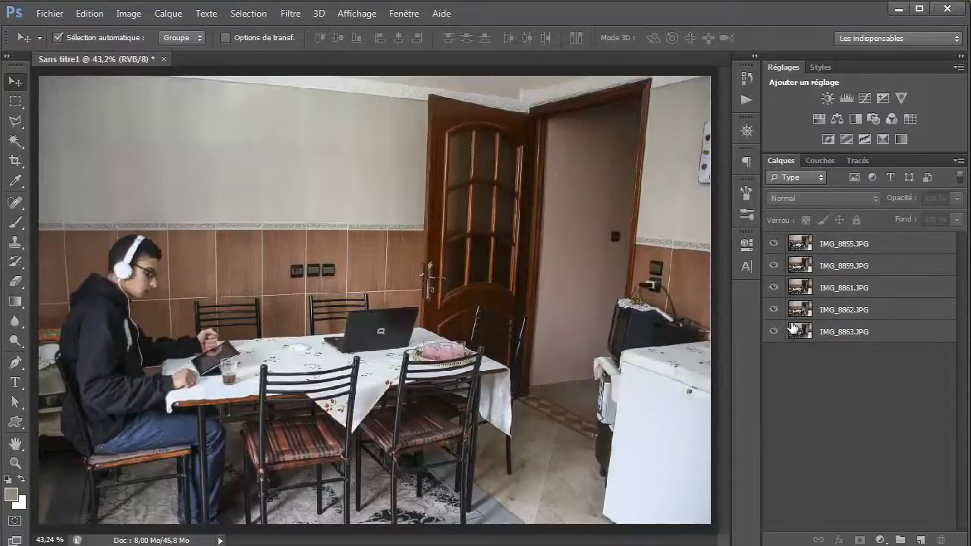
Add a white layer mask to each of the five layers, IMG_8855 through IMG_8863
left_click(839, 249)
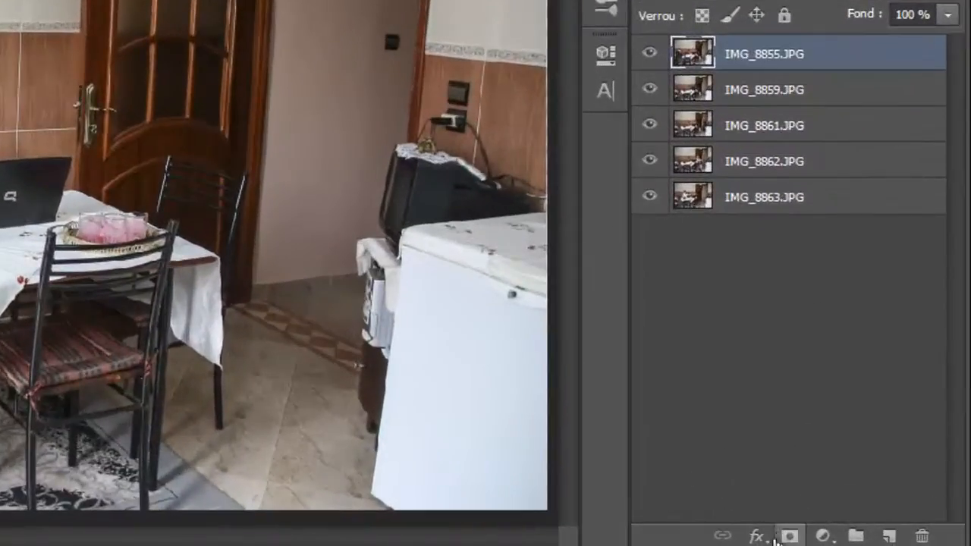
left_click(860, 540)
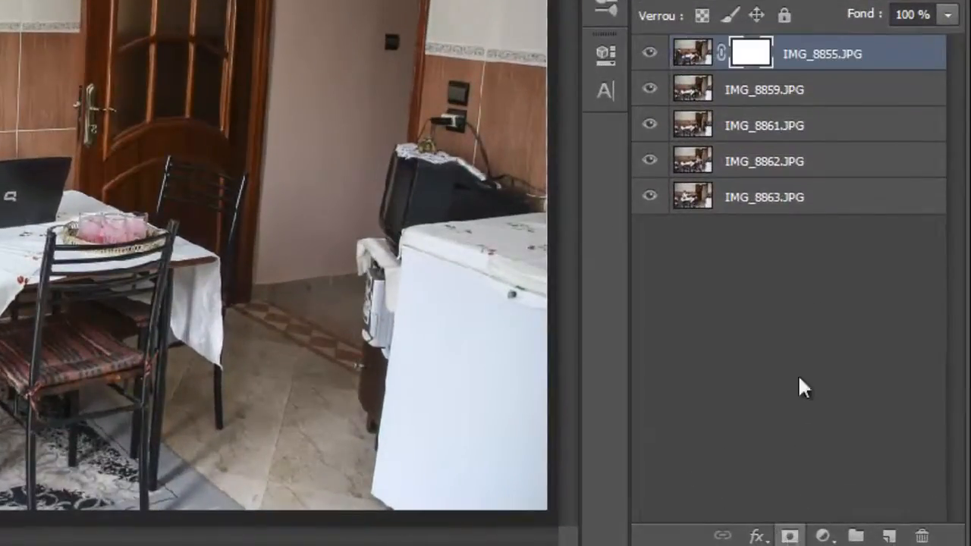
left_click(815, 92)
left_click(789, 535)
left_click(780, 135)
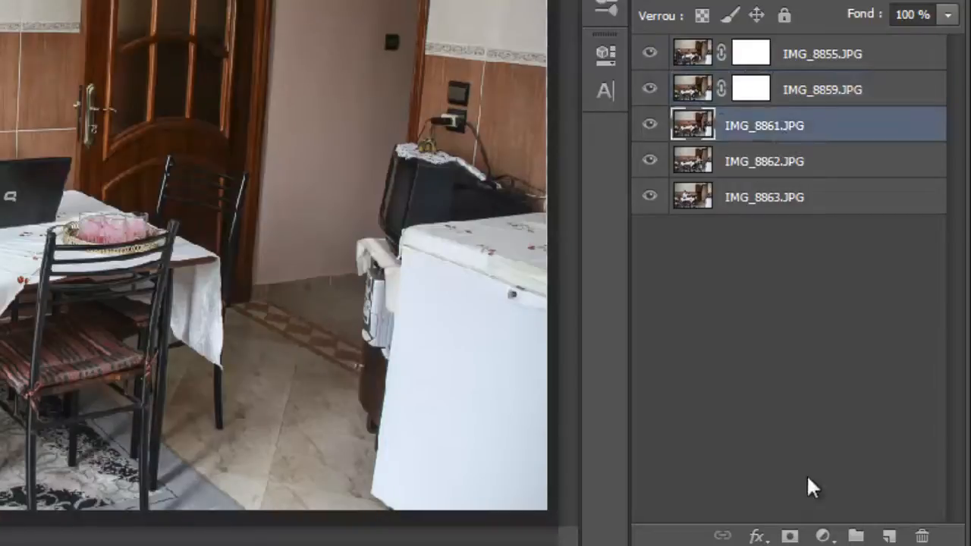
left_click(789, 535)
left_click(815, 163)
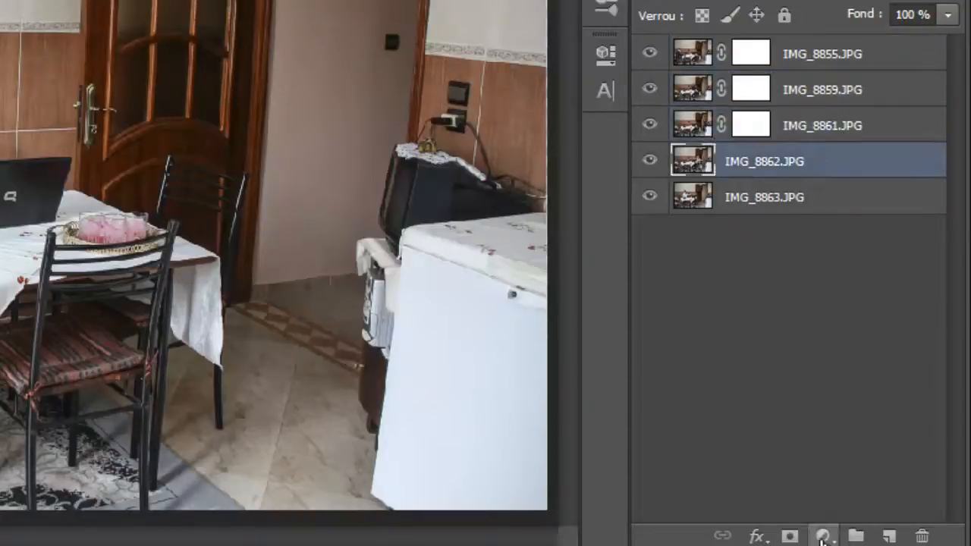
left_click(789, 535)
left_click(818, 198)
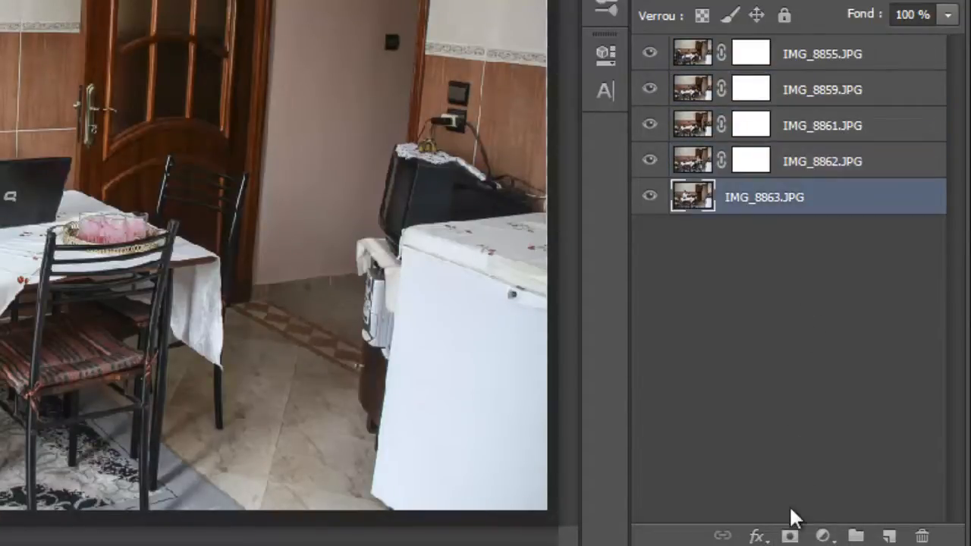
left_click(790, 536)
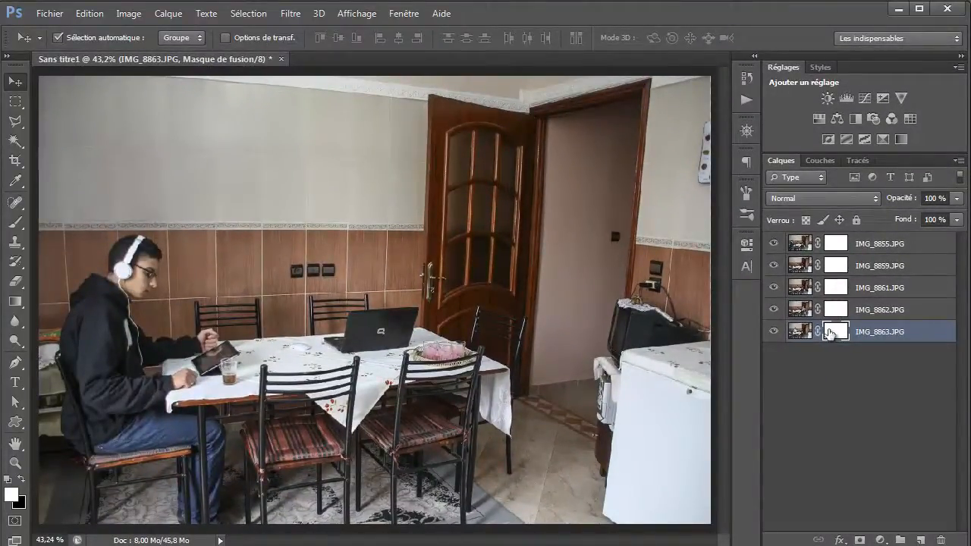
Hide layers IMG_8855, IMG_8859 and IMG_8861, and invert the layer mask of IMG_8862 to black
left_click(775, 270)
left_click(774, 243)
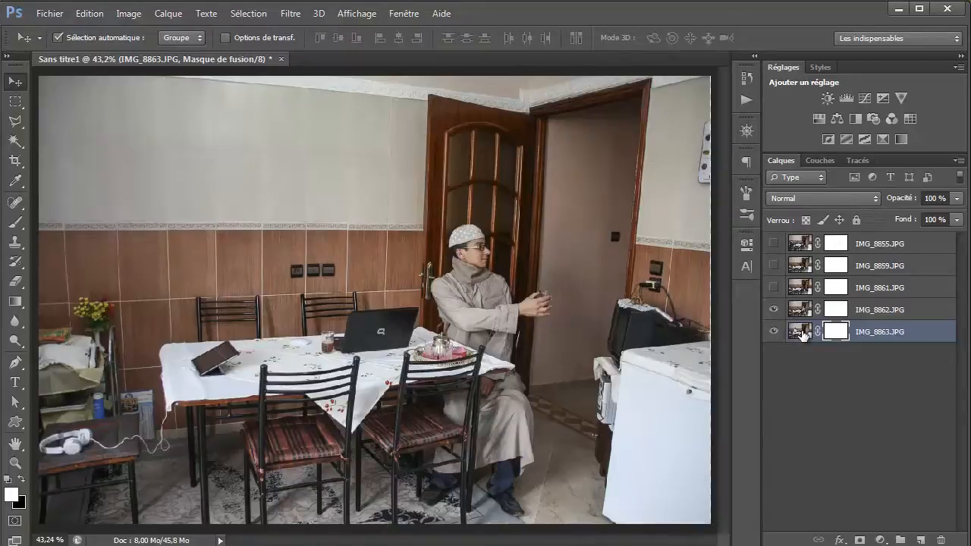
left_click(801, 332)
left_click(801, 311)
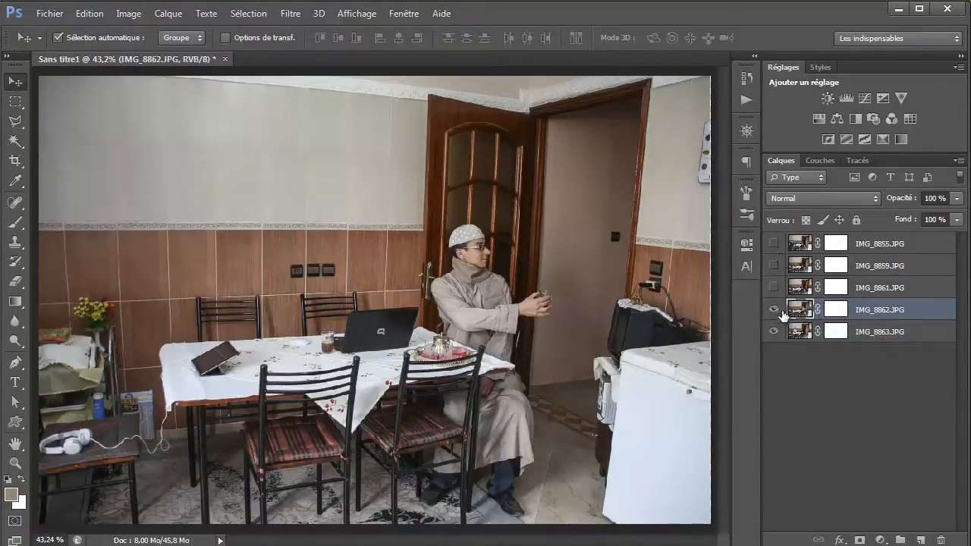
left_click(839, 331)
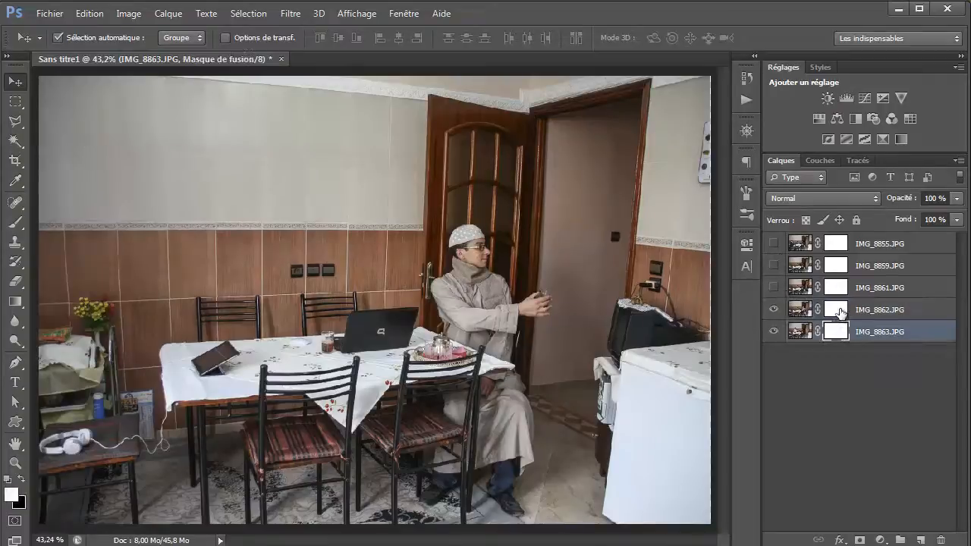
left_click(838, 312)
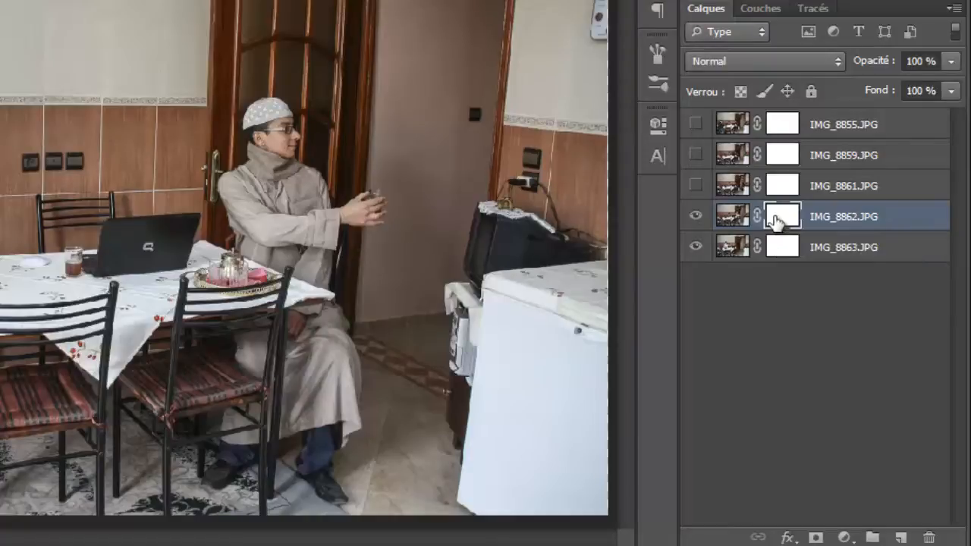
key("ctrl+i")
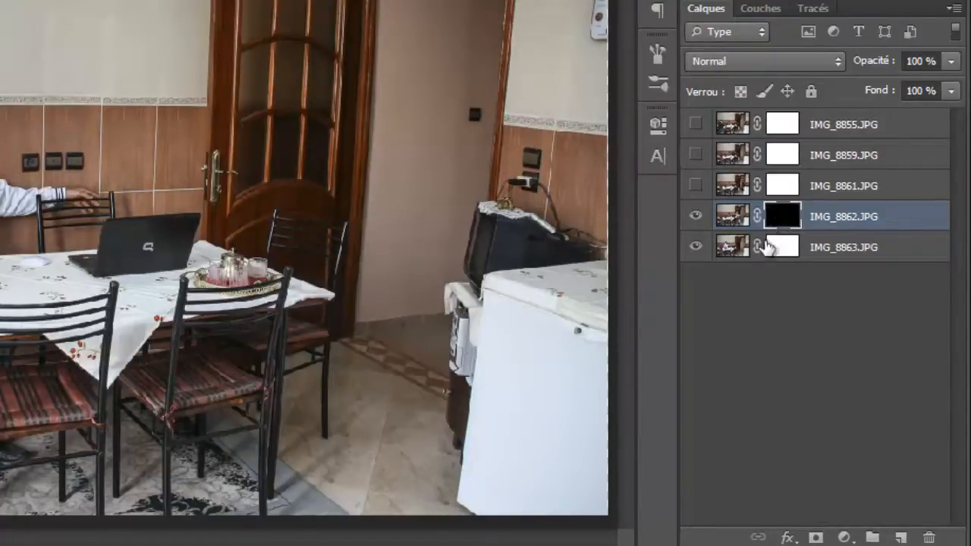
Compare the image with layer IMG_8862 hidden and shown, and with its layer mask disabled and re-enabled
left_click(697, 216)
left_click(698, 217)
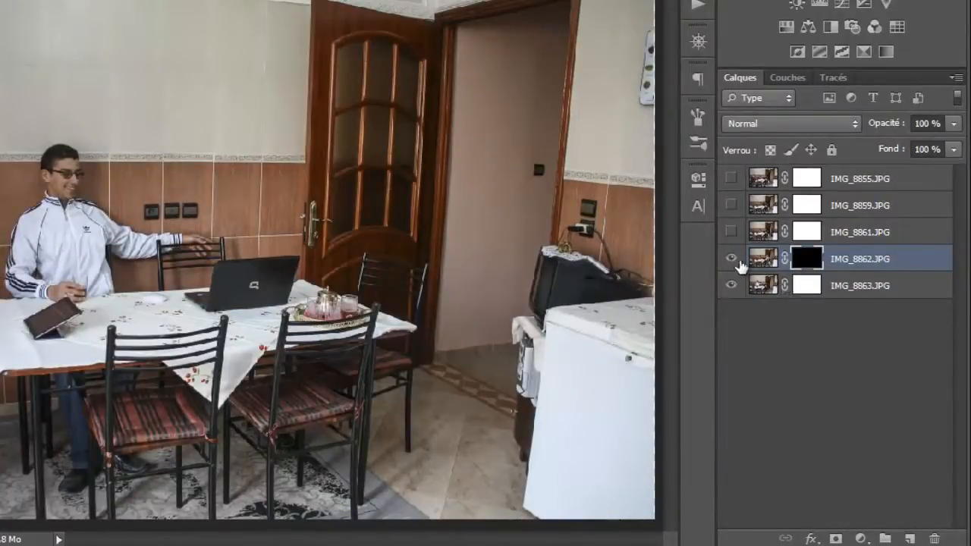
left_click(804, 262, "shift")
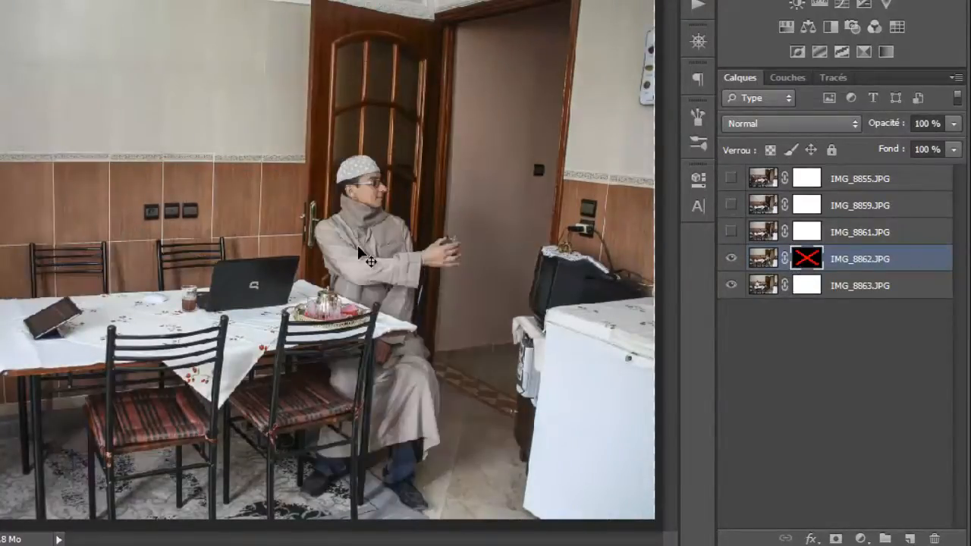
left_click(793, 260, "shift")
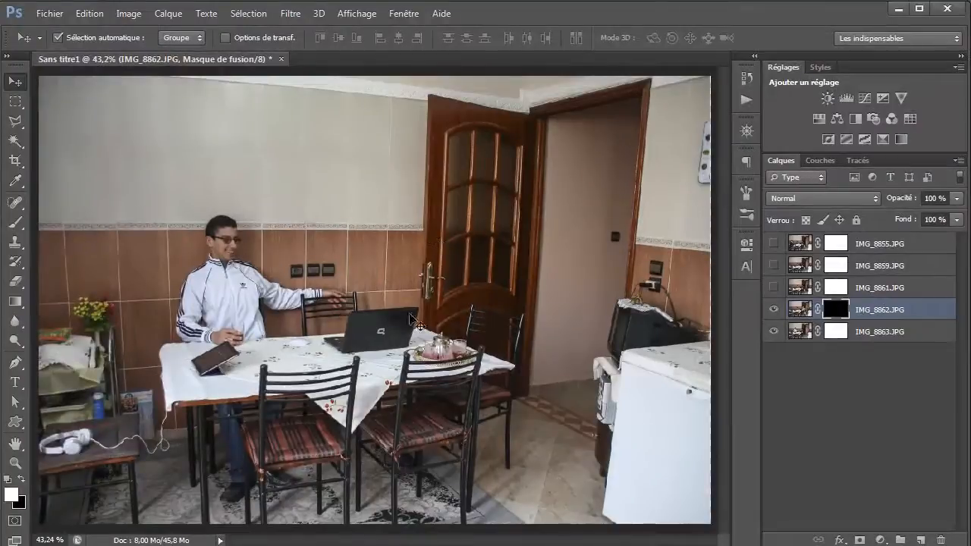
Paint with a white (ffffff) brush on the IMG_8862 mask to reveal the capped man's head, shoulders and outstretched arms
left_click(13, 224)
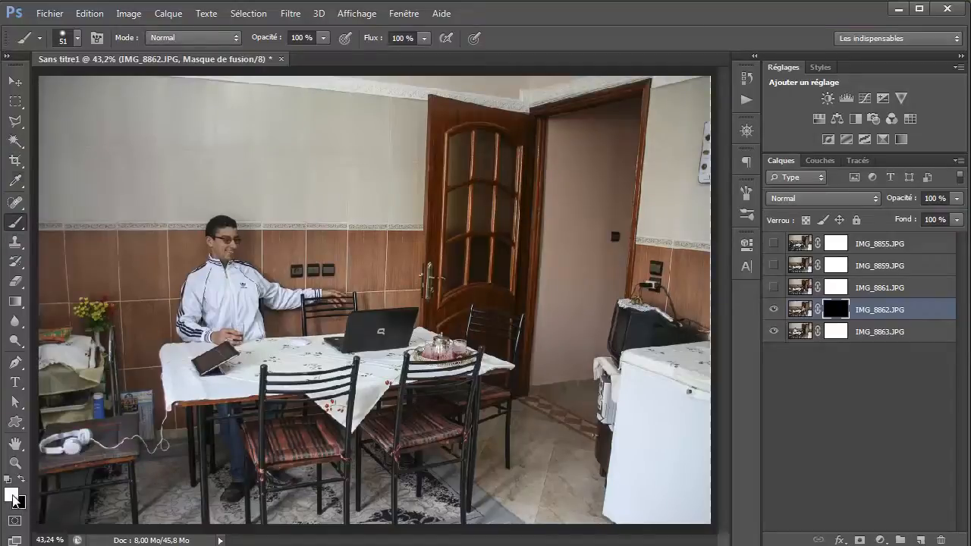
left_click(12, 496)
left_click_drag(744, 44, 533, 44)
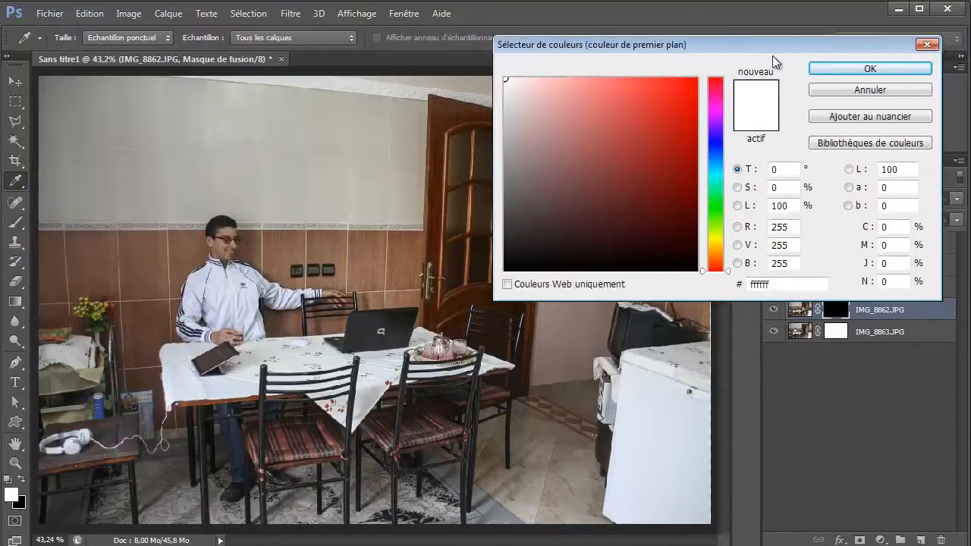
left_click(837, 71)
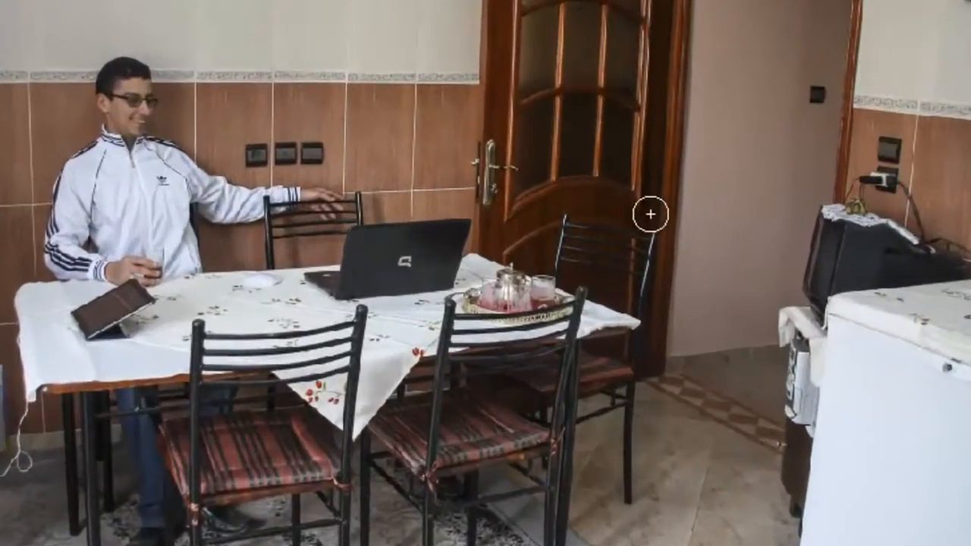
mouse_move(650, 213)
left_mouse_down()
mouse_move(604, 160)
mouse_move(589, 174)
mouse_move(587, 146)
mouse_move(546, 143)
mouse_move(548, 158)
mouse_move(549, 120)
mouse_move(578, 135)
mouse_move(558, 112)
mouse_move(558, 123)
mouse_move(577, 105)
mouse_move(559, 101)
mouse_move(552, 113)
mouse_move(552, 90)
mouse_move(558, 115)
mouse_move(554, 92)
mouse_move(572, 103)
mouse_move(569, 85)
mouse_move(570, 122)
mouse_move(600, 140)
mouse_move(614, 208)
mouse_move(639, 244)
mouse_move(656, 249)
mouse_move(656, 226)
mouse_move(627, 221)
mouse_move(656, 233)
mouse_move(677, 223)
mouse_move(670, 213)
mouse_move(588, 228)
mouse_move(559, 201)
mouse_move(538, 219)
mouse_move(527, 192)
left_mouse_up()
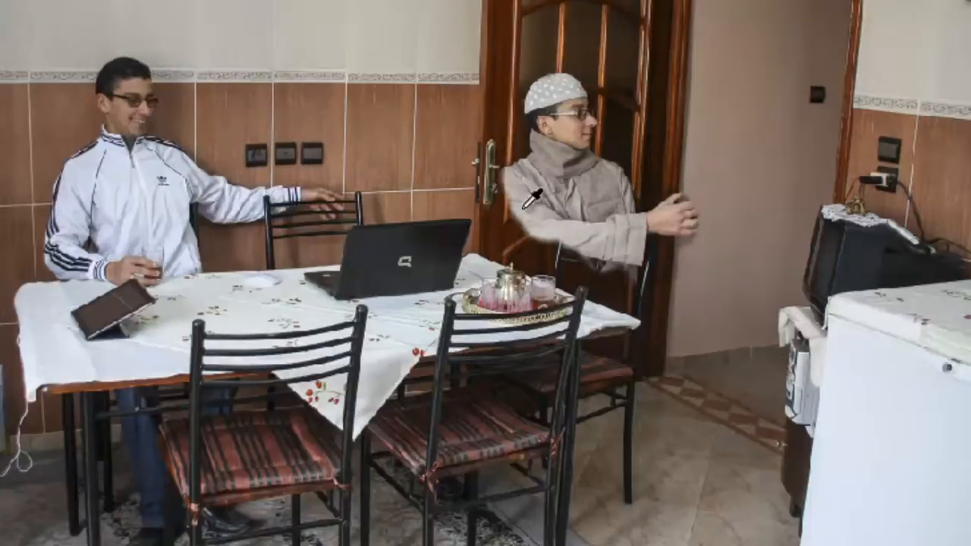
scroll(525, 200, "up", 3)
left_click_drag(579, 123, 488, 243)
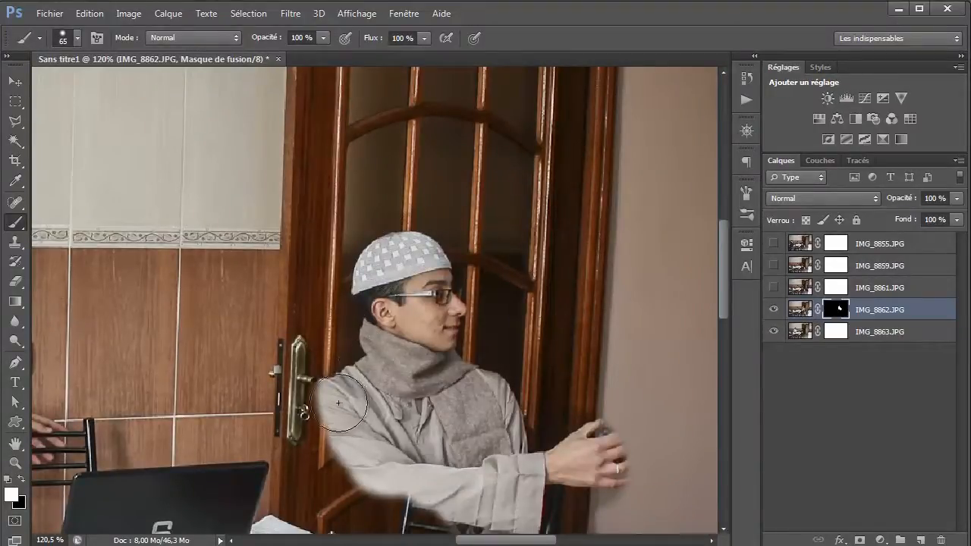
Paint white on the IMG_8862 mask to reveal the man's elbow, torso and lap behind the table
scroll(320, 379, "down", 2)
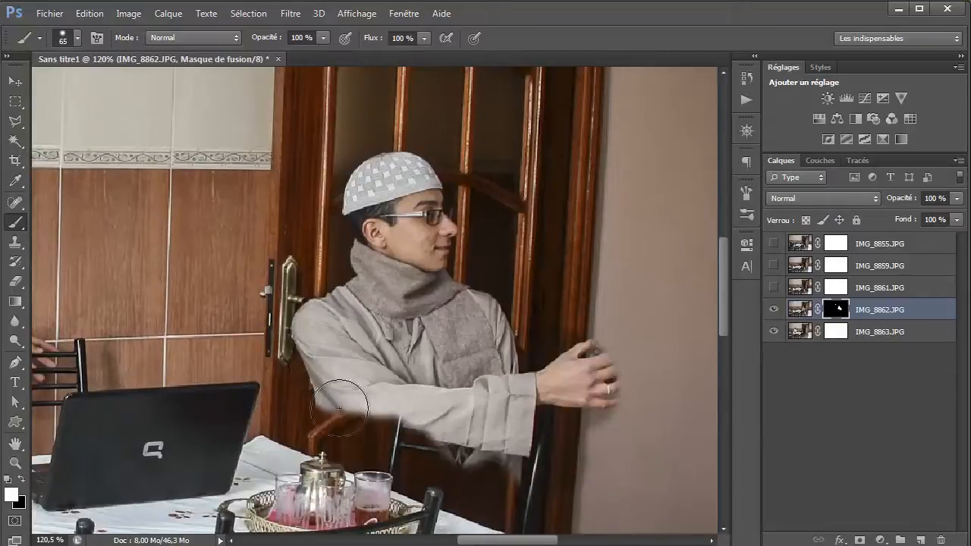
mouse_move(344, 431)
left_mouse_down()
mouse_move(379, 471)
mouse_move(445, 466)
left_mouse_up()
mouse_move(419, 412)
left_mouse_down()
mouse_move(372, 374)
mouse_move(422, 446)
left_mouse_up()
mouse_move(431, 375)
left_mouse_down()
mouse_move(357, 363)
mouse_move(469, 299)
mouse_move(444, 347)
left_mouse_up()
mouse_move(327, 395)
left_mouse_down()
mouse_move(360, 399)
mouse_move(364, 453)
mouse_move(403, 457)
mouse_move(348, 336)
left_mouse_up()
mouse_move(409, 274)
left_mouse_down()
mouse_move(435, 317)
mouse_move(365, 363)
mouse_move(369, 426)
left_mouse_up()
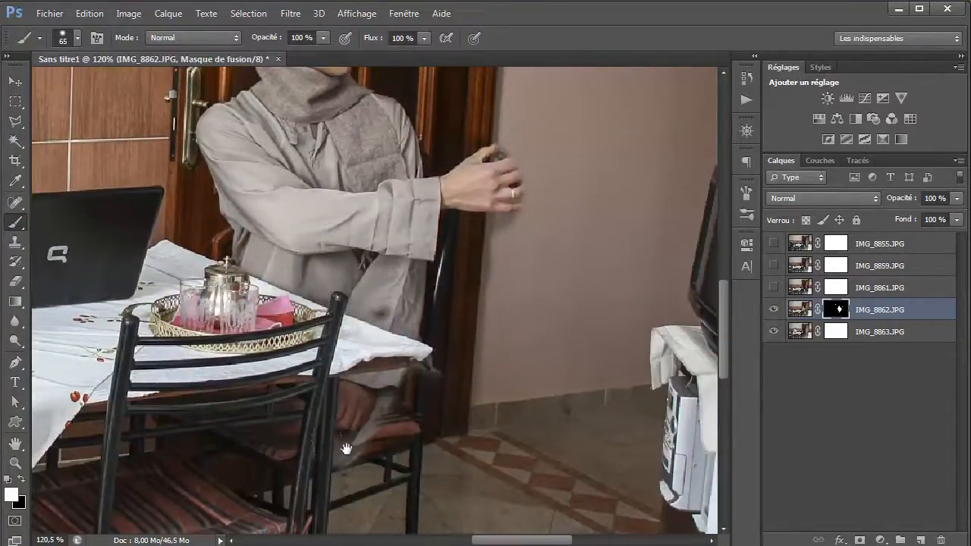
Paint white on the IMG_8862 mask to reveal the man's lower robe, trouser legs and both shoes around the chair legs
mouse_move(326, 452)
left_mouse_down()
mouse_move(386, 318)
mouse_move(309, 354)
mouse_move(305, 370)
mouse_move(310, 296)
left_mouse_up()
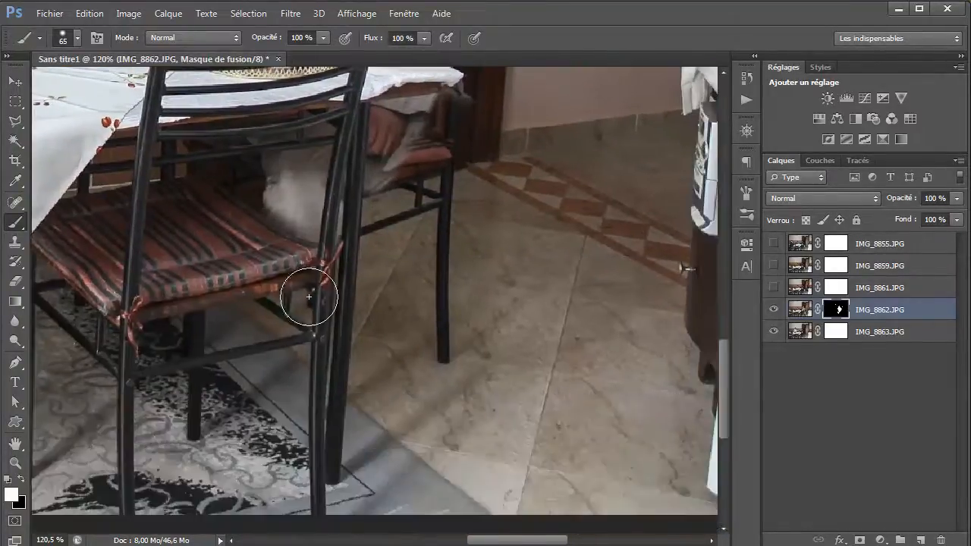
mouse_move(275, 329)
left_mouse_down()
mouse_move(285, 349)
mouse_move(270, 349)
mouse_move(246, 374)
mouse_move(284, 349)
mouse_move(274, 405)
left_mouse_up()
mouse_move(398, 346)
left_mouse_down()
mouse_move(422, 241)
mouse_move(496, 326)
mouse_move(516, 440)
left_mouse_up()
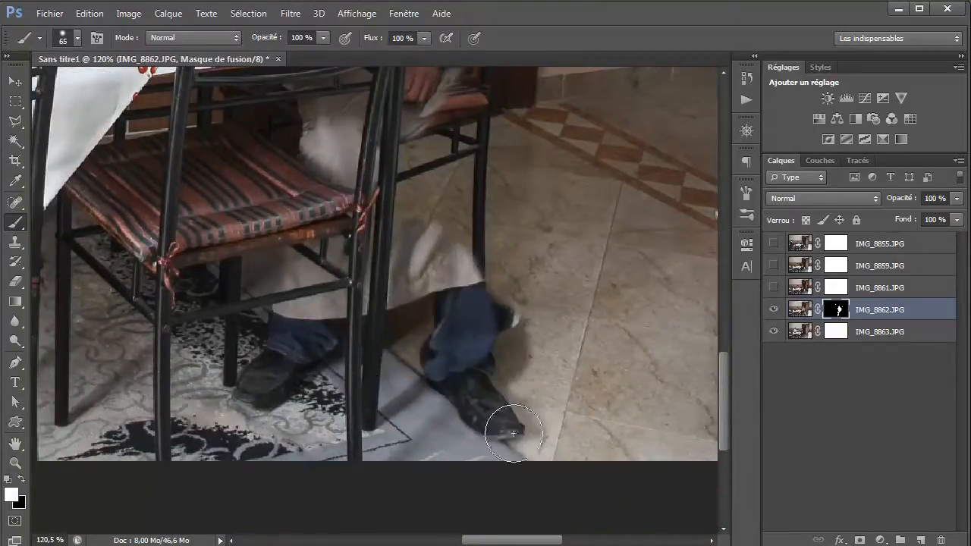
scroll(519, 391, "down", 2)
scroll(518, 391, "down", 1)
left_click(502, 368)
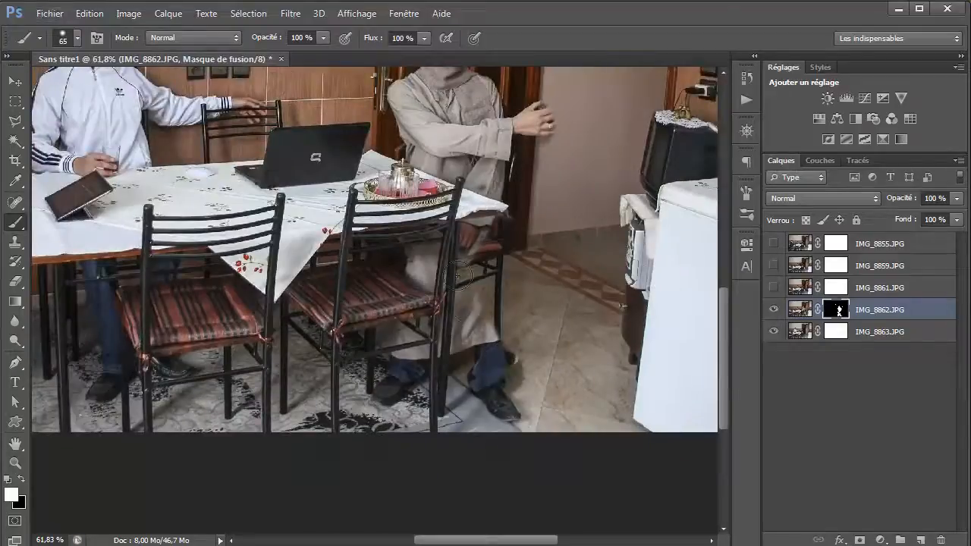
Paint white on the IMG_8862 mask over the remaining parts of the robe and the floor beside the shoes
mouse_move(465, 278)
left_mouse_down()
mouse_move(483, 328)
mouse_move(506, 272)
mouse_move(525, 303)
mouse_move(525, 390)
mouse_move(546, 373)
mouse_move(468, 467)
left_mouse_up()
mouse_move(494, 518)
left_mouse_down()
mouse_move(502, 495)
mouse_move(513, 504)
mouse_move(483, 406)
left_mouse_up()
mouse_move(489, 370)
left_mouse_down()
mouse_move(512, 202)
mouse_move(420, 368)
left_mouse_up()
Enlarge the brush to 149 and paint white on the IMG_8862 mask over the surrounding wall, doorway and floor to blend the shadows
right_click(405, 306, "alt")
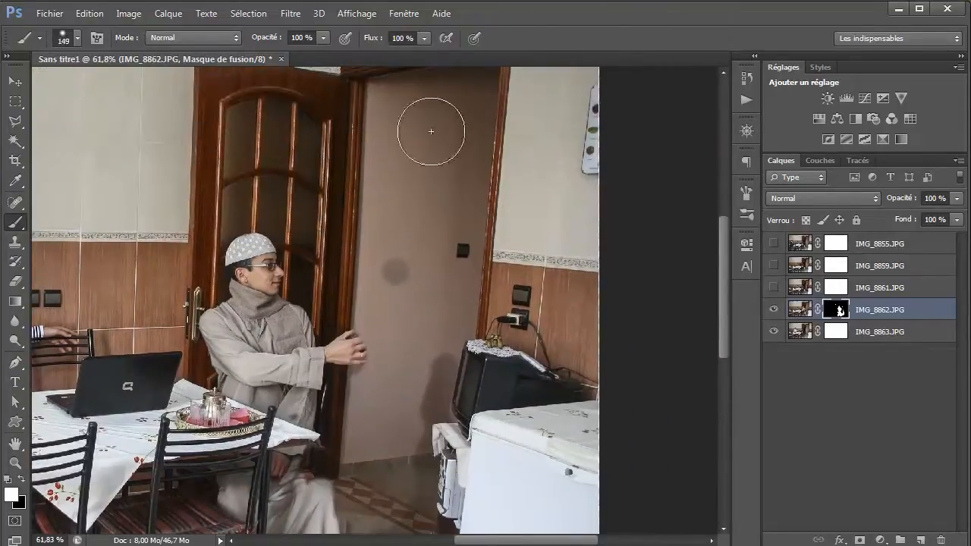
mouse_move(375, 199)
left_mouse_down()
mouse_move(430, 149)
mouse_move(443, 213)
mouse_move(436, 74)
mouse_move(363, 478)
mouse_move(346, 445)
left_mouse_up()
left_click_drag(364, 353, 373, 215)
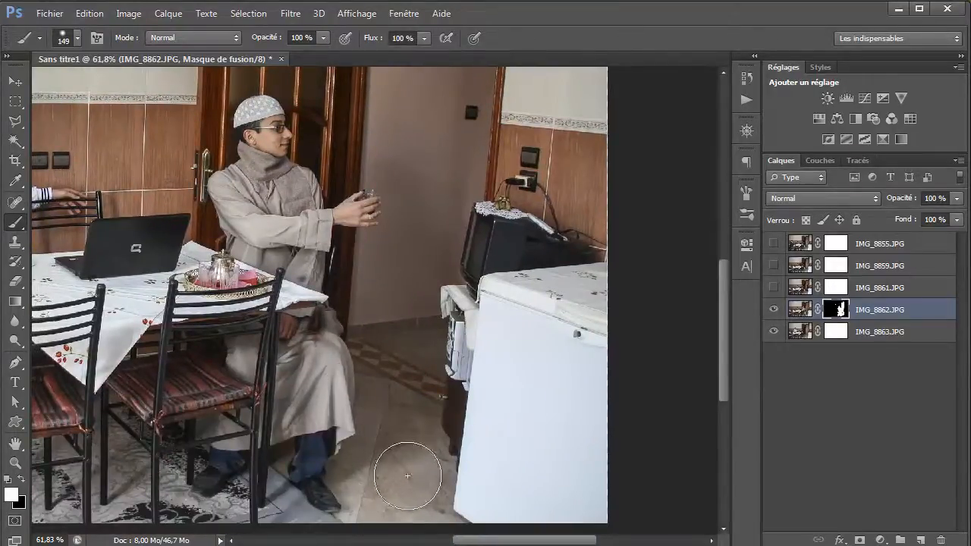
left_click_drag(303, 330, 372, 458)
mouse_move(301, 421)
left_mouse_down()
mouse_move(326, 364)
mouse_move(334, 266)
mouse_move(330, 425)
left_mouse_up()
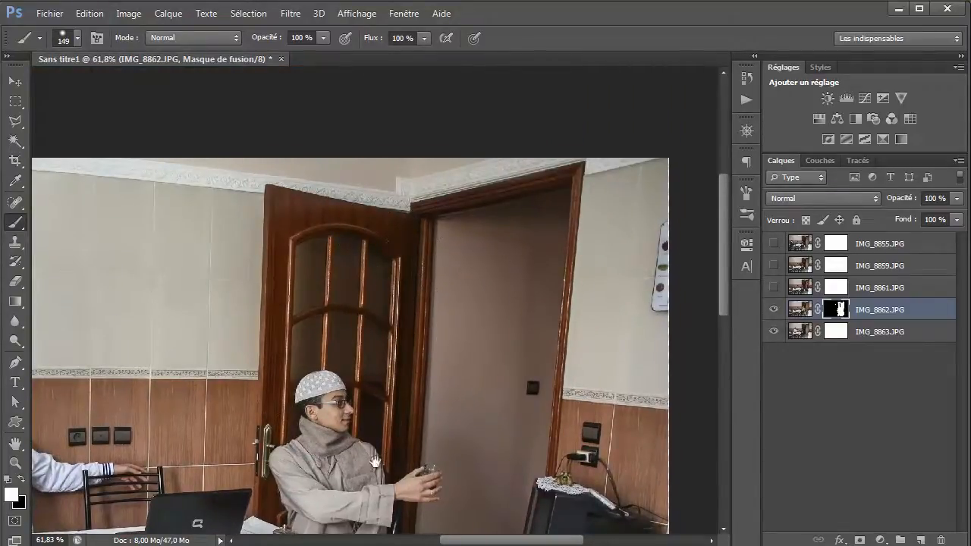
left_click_drag(390, 490, 399, 395)
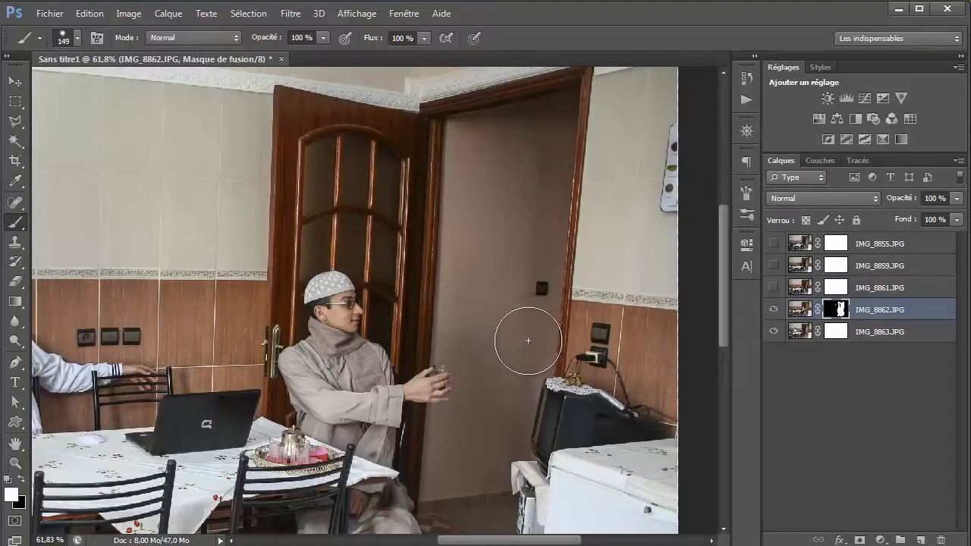
scroll(489, 451, "right", 10)
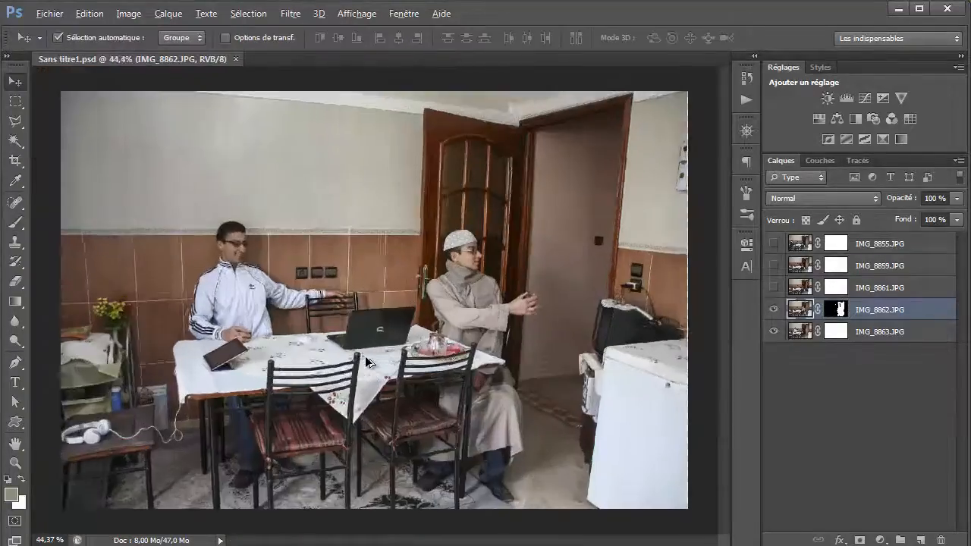
Show layer IMG_8861 and invert its layer mask to black
scroll(366, 361, "up", 1)
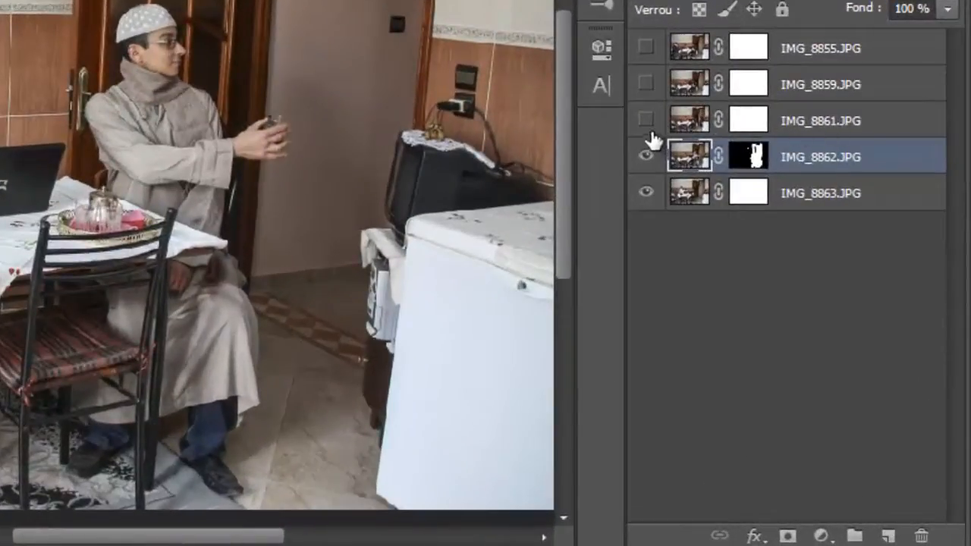
left_click(645, 123)
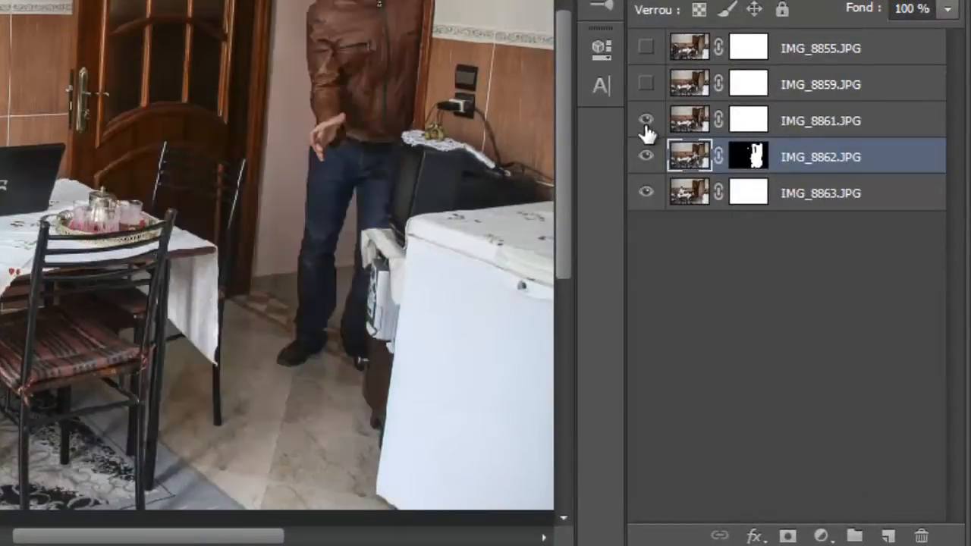
left_click(748, 123)
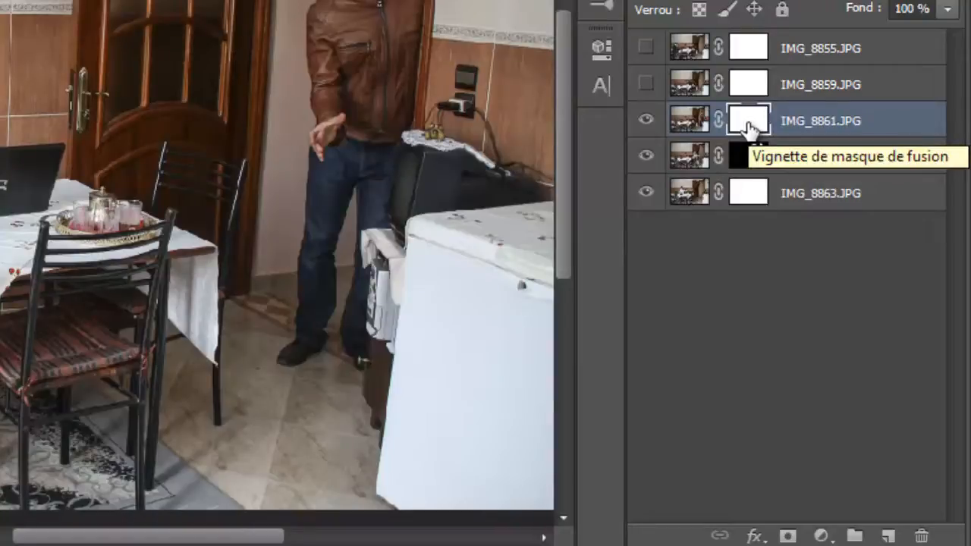
key("ctrl+i")
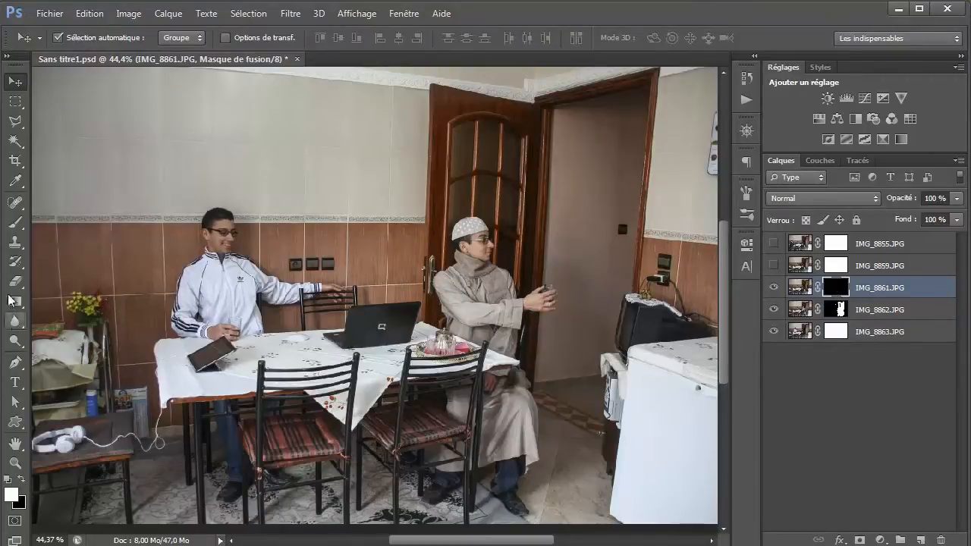
Paint white on the IMG_8861 mask to reveal the man in the brown leather jacket standing in the doorway
left_click(15, 223)
left_click(11, 497)
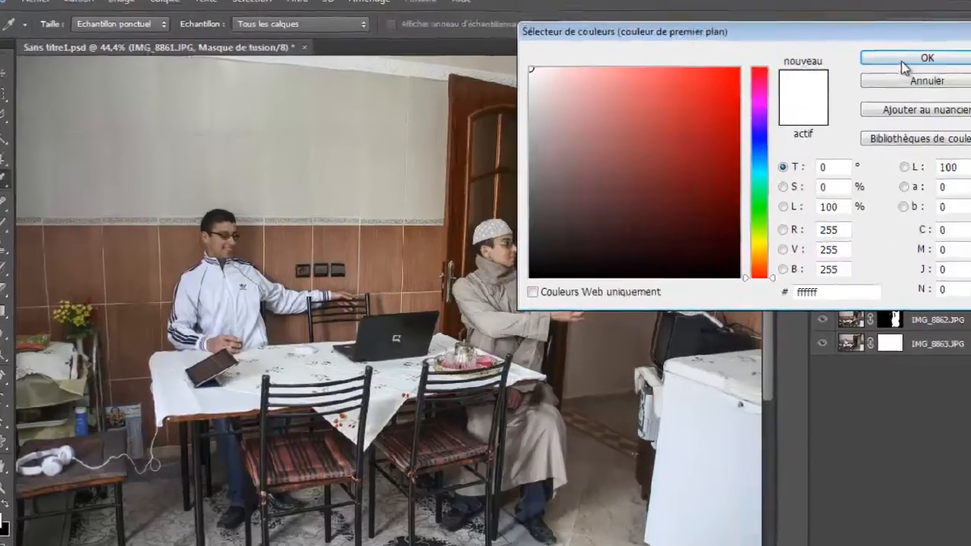
left_click(850, 70)
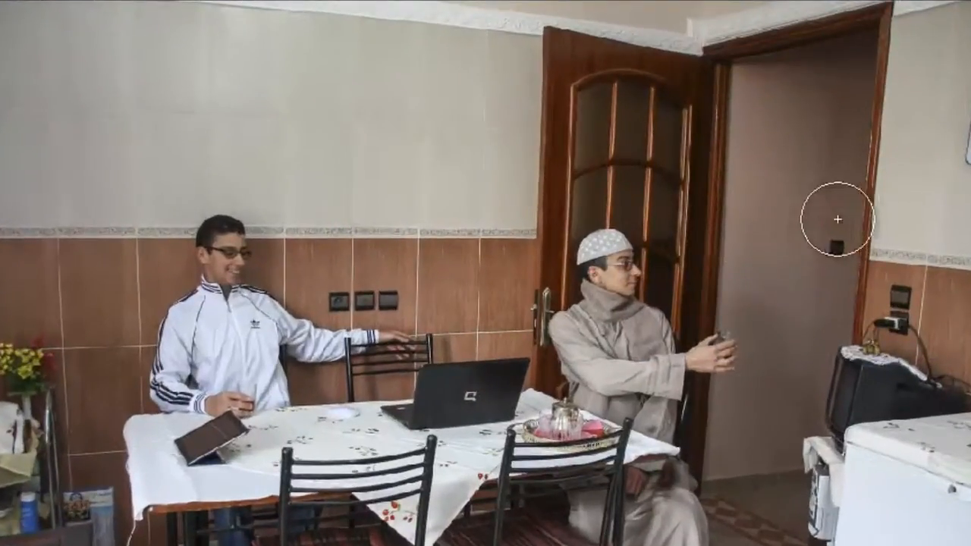
left_click_drag(613, 204, 610, 211)
mouse_move(818, 221)
left_mouse_down()
mouse_move(810, 176)
mouse_move(817, 233)
mouse_move(810, 244)
mouse_move(798, 241)
mouse_move(796, 275)
mouse_move(790, 249)
mouse_move(797, 335)
mouse_move(787, 278)
mouse_move(806, 413)
mouse_move(805, 404)
mouse_move(799, 498)
mouse_move(825, 257)
mouse_move(842, 216)
mouse_move(856, 366)
mouse_move(812, 535)
left_mouse_up()
scroll(773, 493, "up", 2)
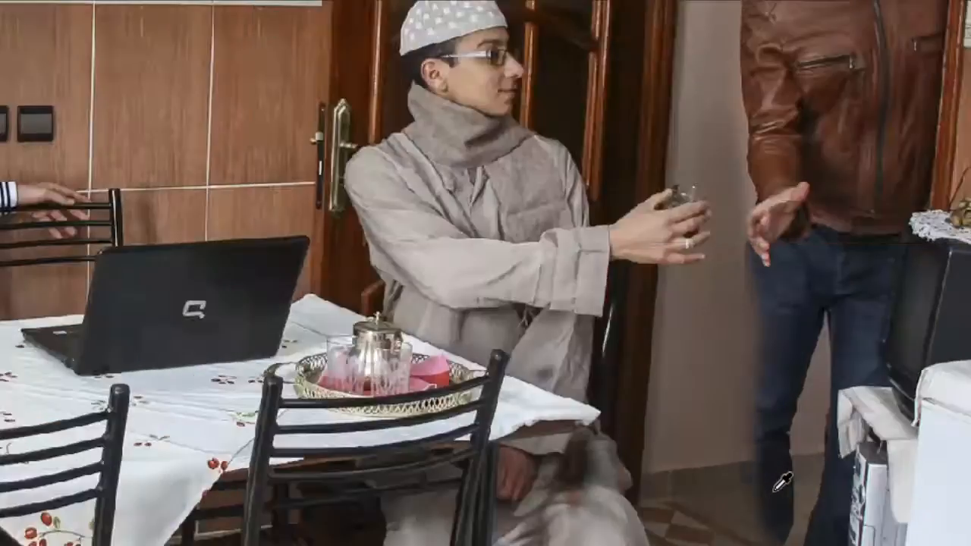
mouse_move(815, 491)
left_mouse_down()
mouse_move(774, 488)
mouse_move(761, 456)
mouse_move(753, 535)
left_mouse_up()
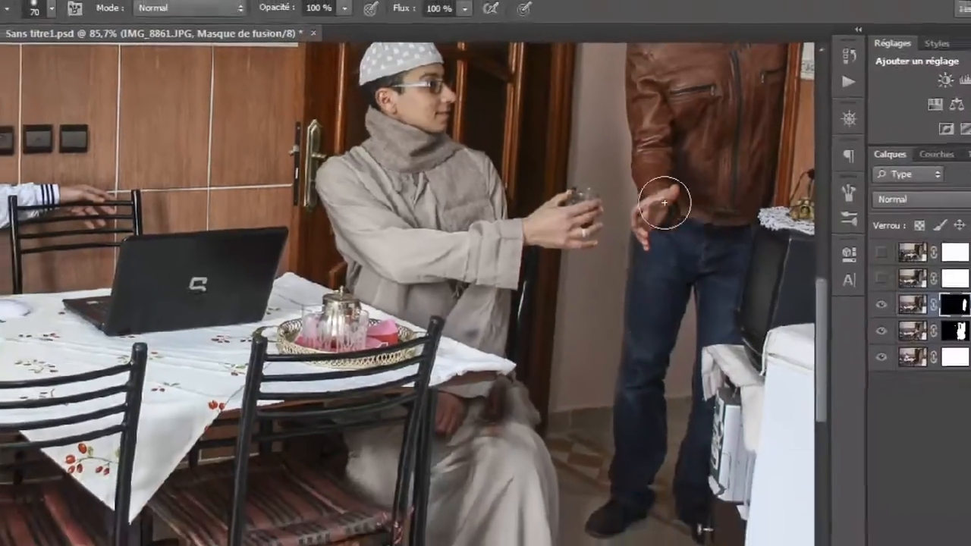
left_click_drag(664, 202, 674, 333)
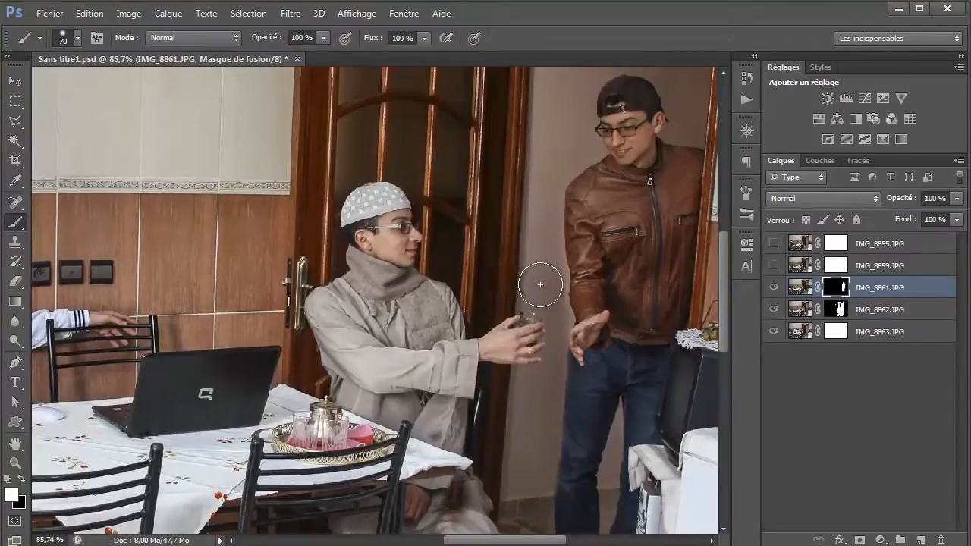
Refine the IMG_8861 mask around the seated man's glass, and paint white over the standing man's jeans
key("x")
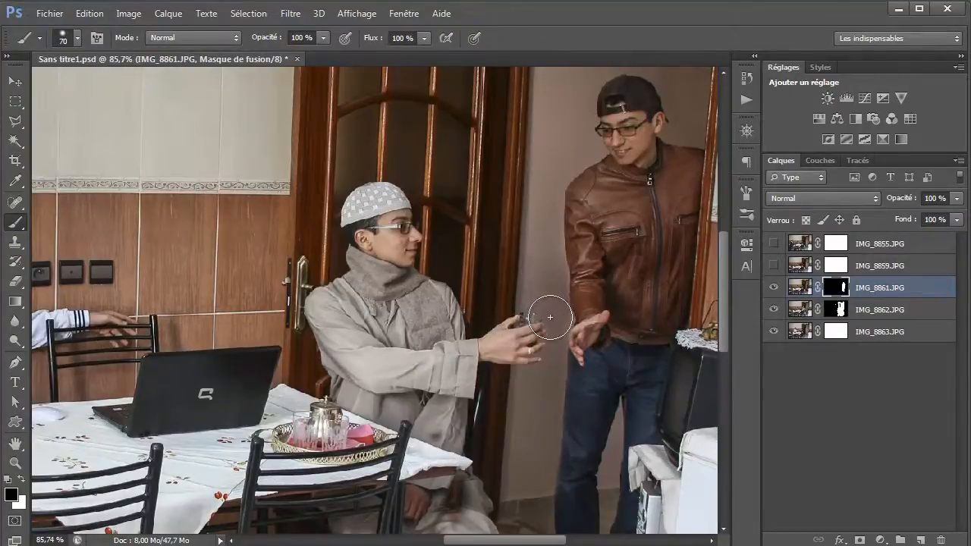
key("x")
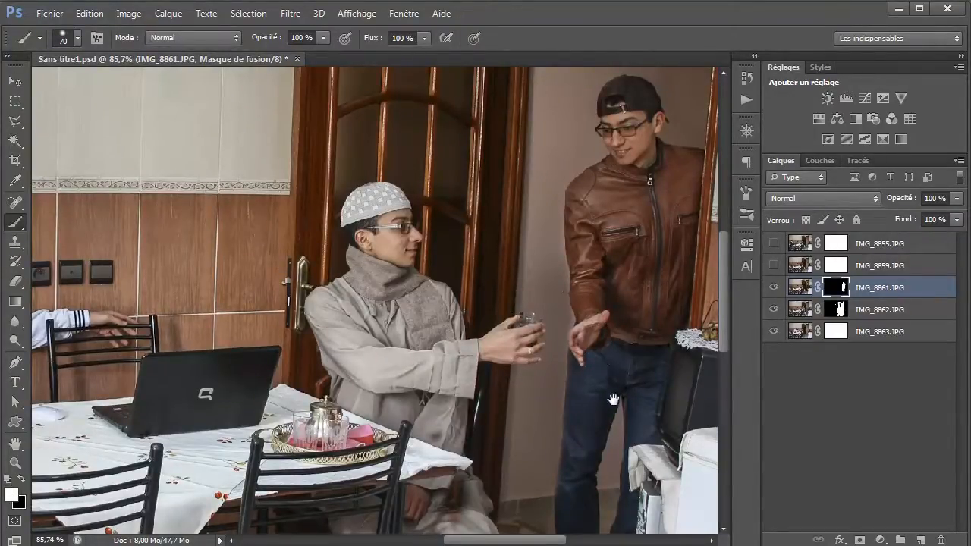
left_click_drag(613, 400, 599, 313)
key("x")
key("x")
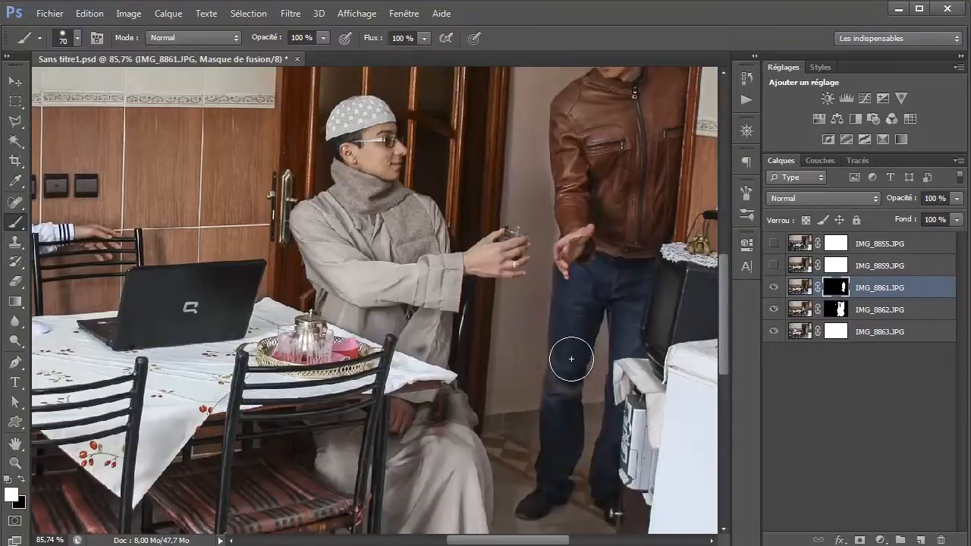
left_click_drag(572, 359, 564, 380)
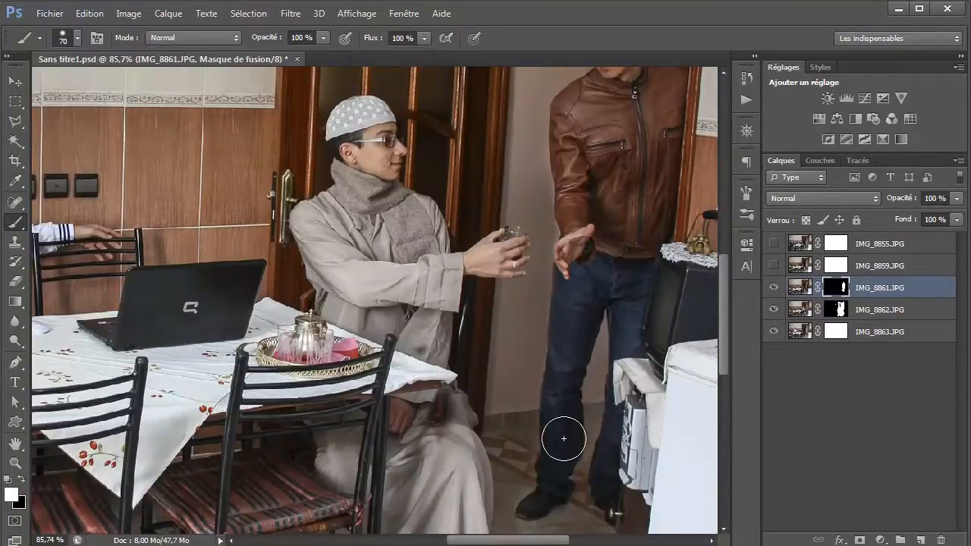
left_click_drag(596, 348, 530, 434)
left_click_drag(557, 302, 553, 328)
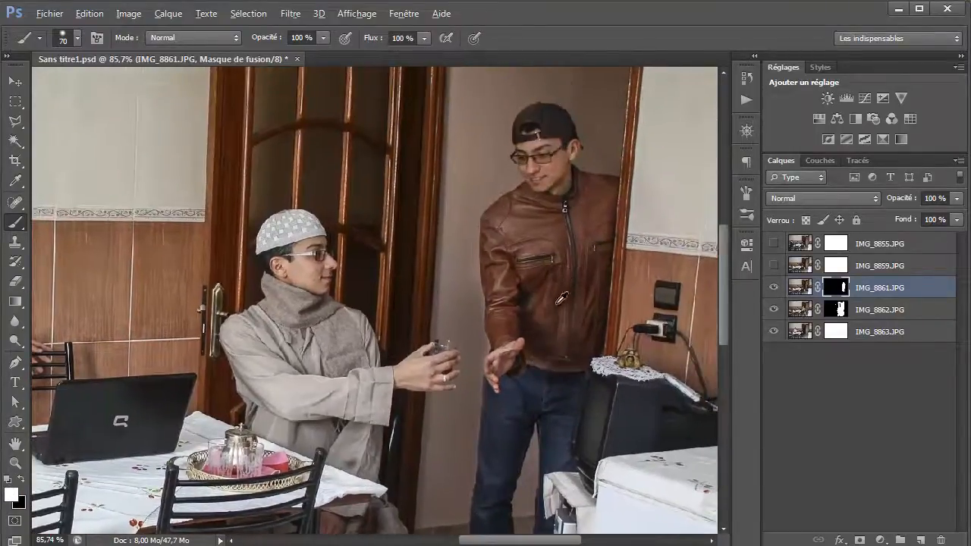
scroll(562, 298, "down", 6)
scroll(598, 261, "up", 1)
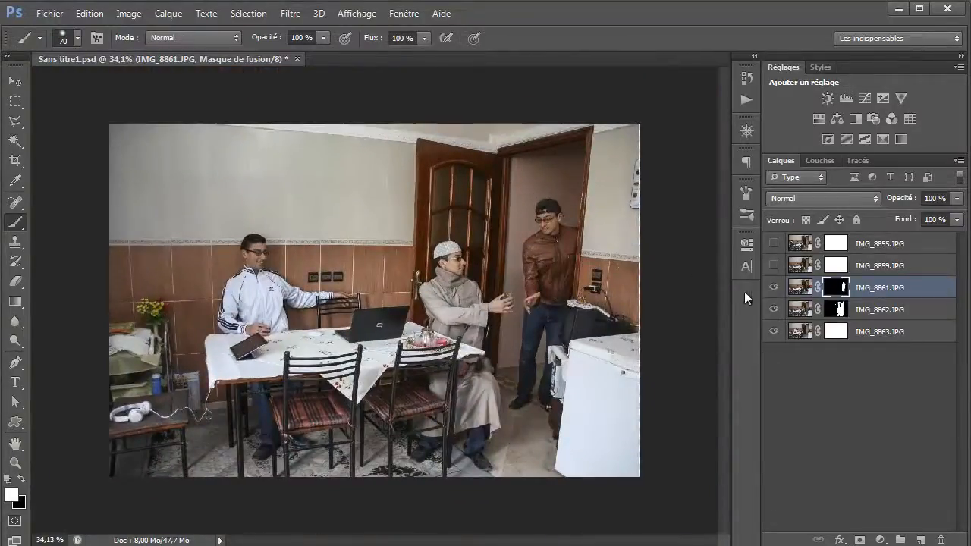
Show layer IMG_8859 and invert its layer mask to black
left_click(774, 266)
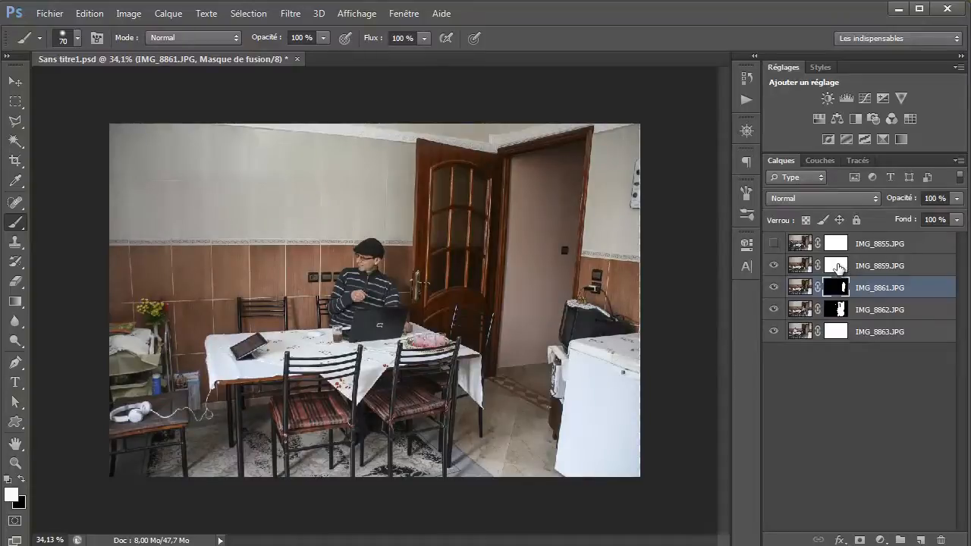
left_click(840, 267)
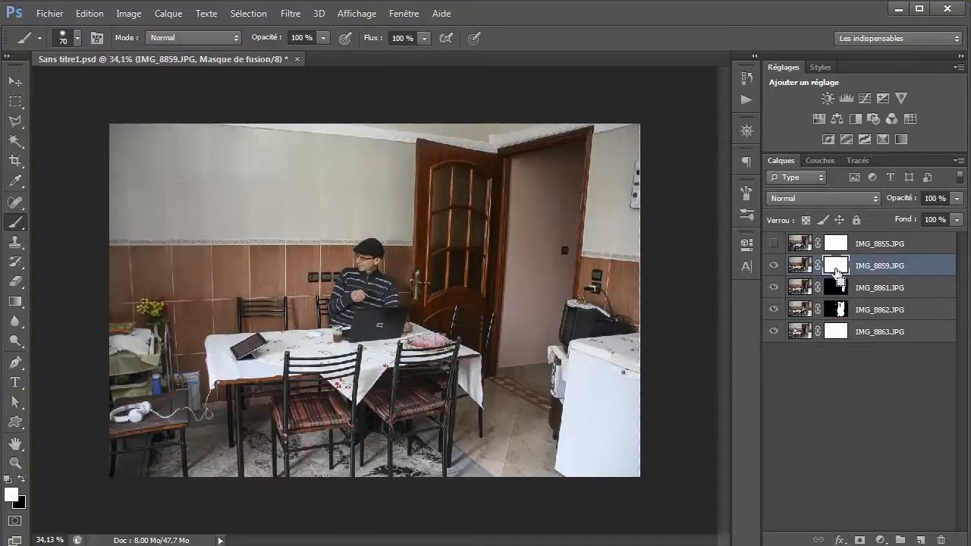
key("ctrl+i")
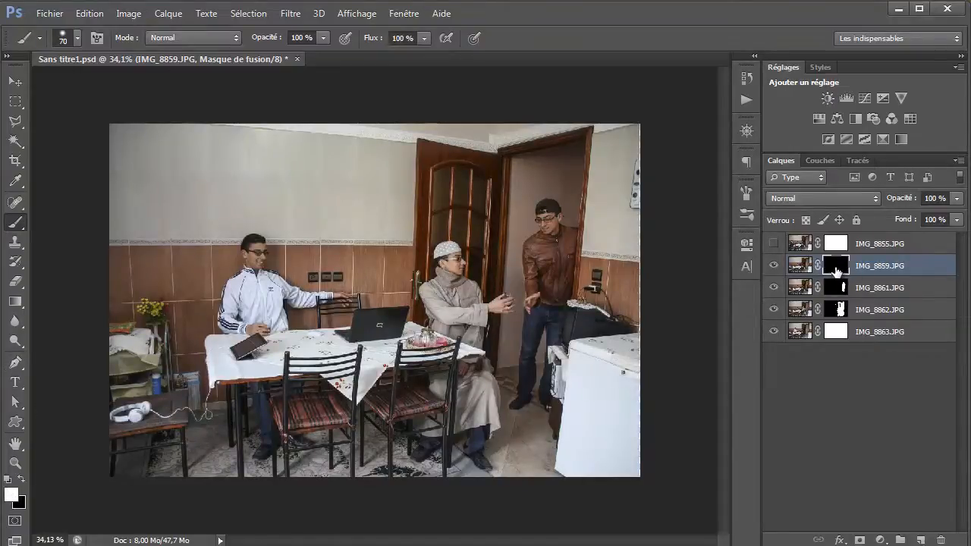
Paint white on the IMG_8859 mask to reveal the capped man's head and striped sweater behind the laptop
scroll(394, 324, "up", 4)
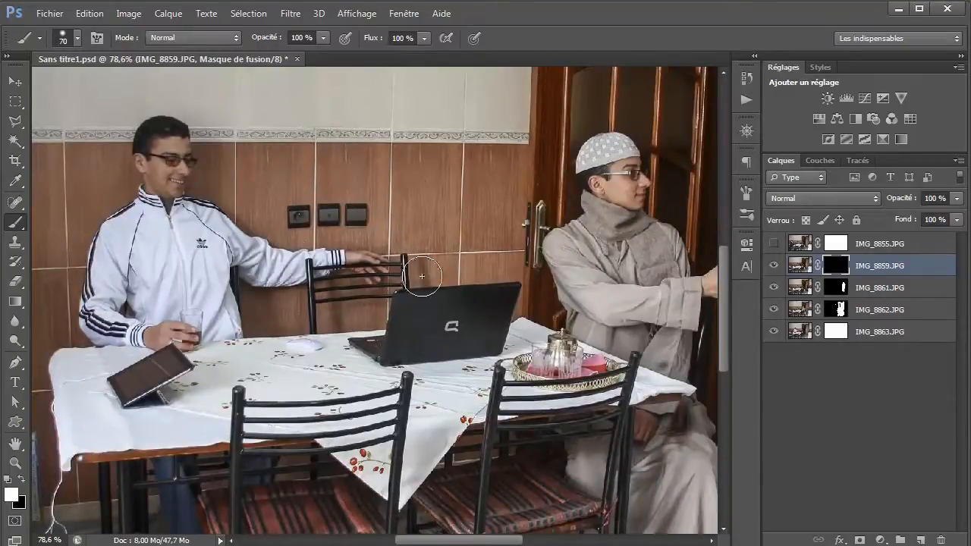
left_click_drag(429, 240, 410, 282)
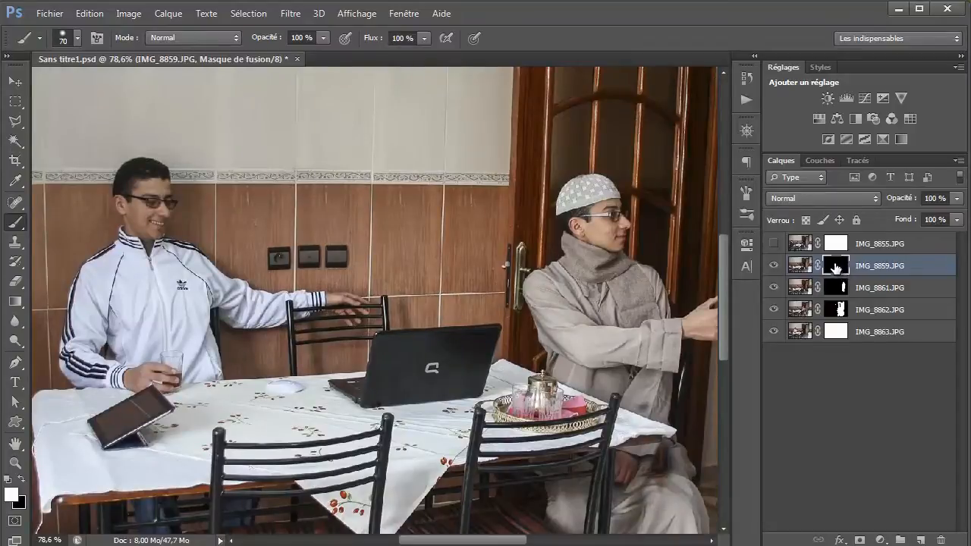
left_click(797, 267)
key("ctrl+backslash")
mouse_move(334, 298)
left_mouse_down()
mouse_move(417, 190)
mouse_move(379, 163)
mouse_move(429, 163)
mouse_move(439, 220)
mouse_move(450, 157)
mouse_move(464, 205)
mouse_move(453, 226)
mouse_move(407, 205)
mouse_move(444, 199)
mouse_move(487, 230)
mouse_move(464, 236)
mouse_move(445, 209)
left_mouse_up()
key("x")
key("x")
key("space")
key("space")
left_click_drag(379, 264, 434, 262)
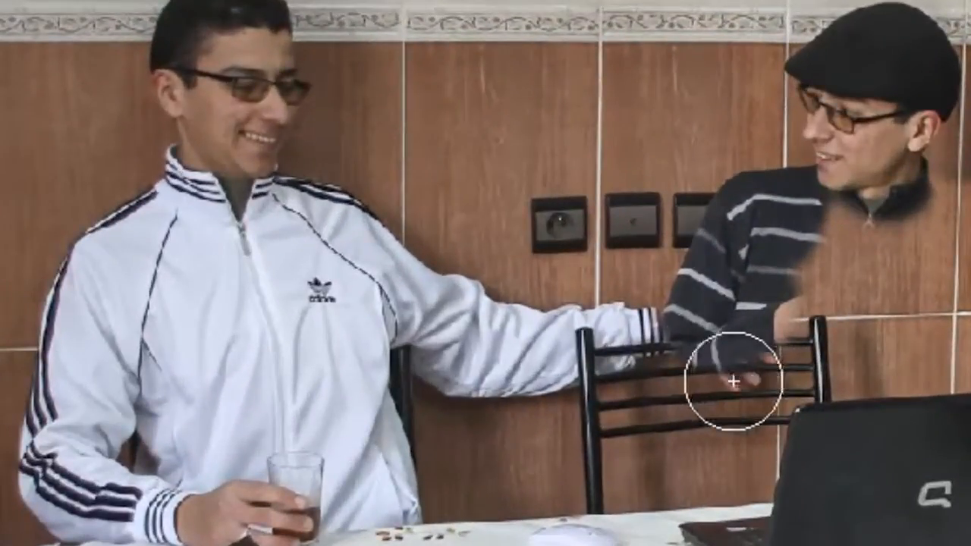
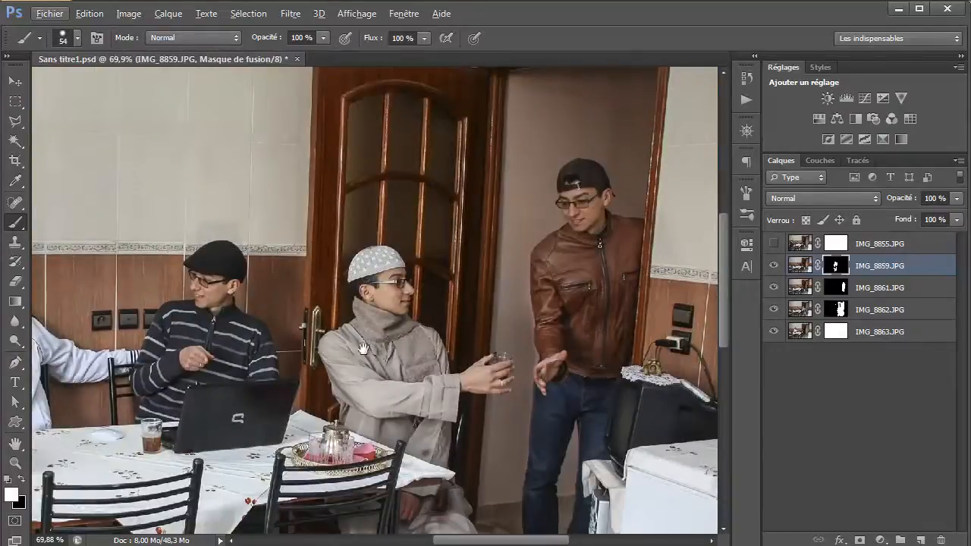
Show layer IMG_8855 and invert its layer mask to black
left_click_drag(384, 348, 489, 334)
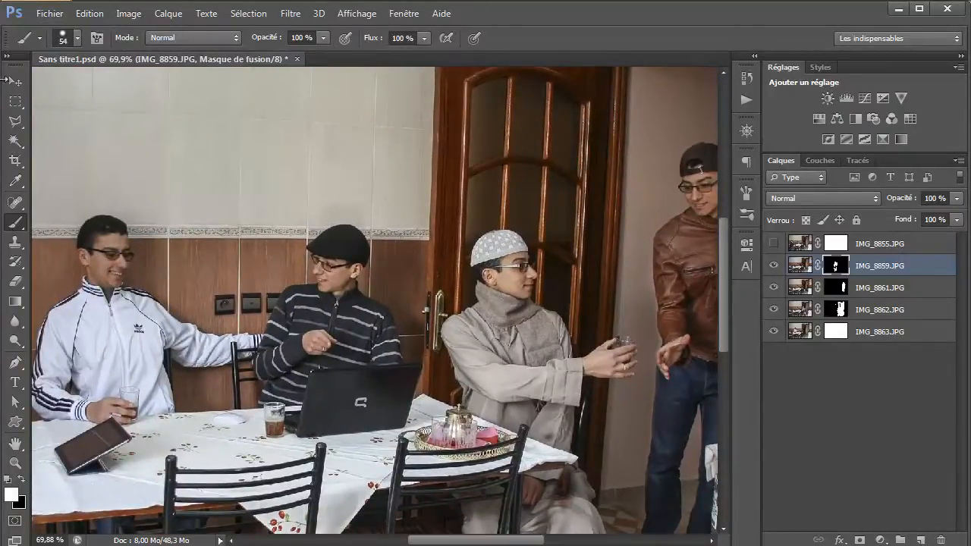
left_click_drag(315, 270, 529, 222)
left_click_drag(464, 322, 827, 251)
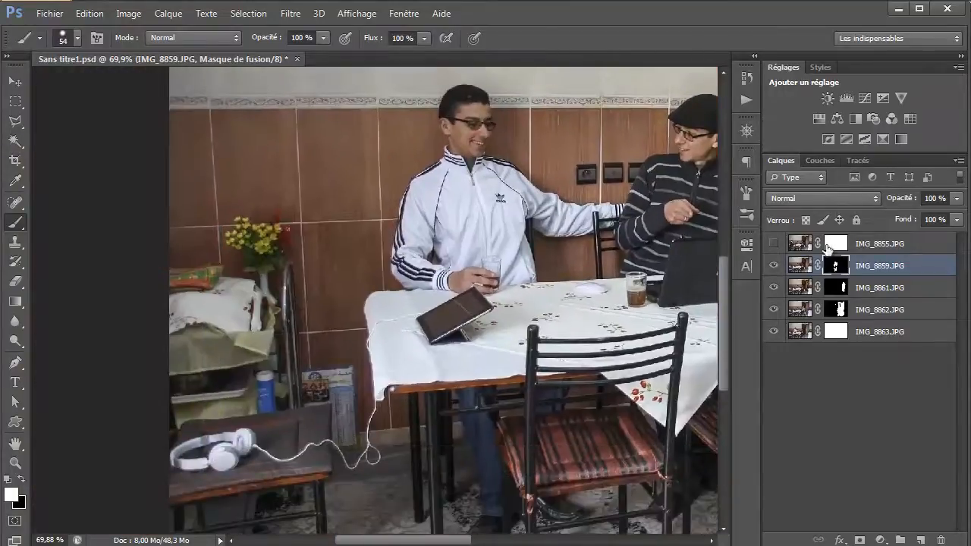
left_click(774, 244)
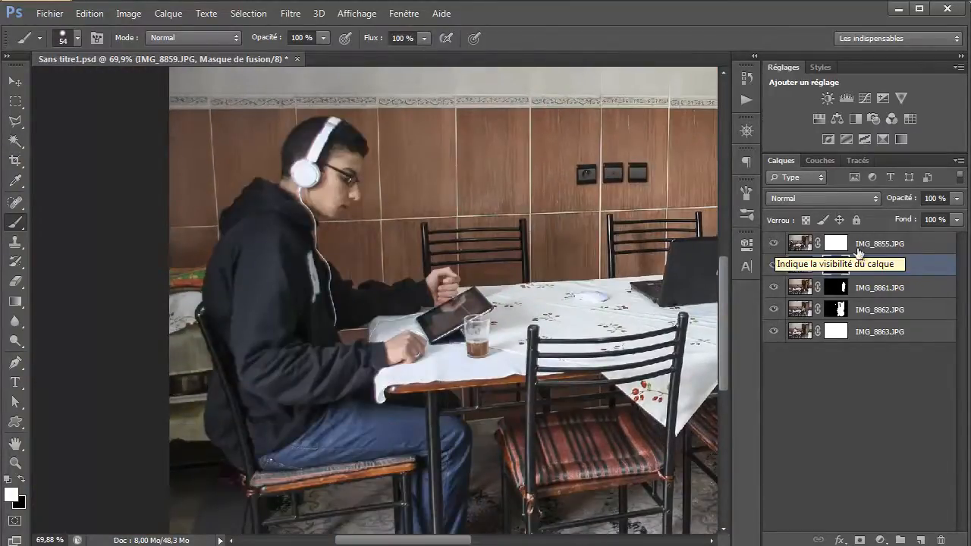
left_click(839, 244)
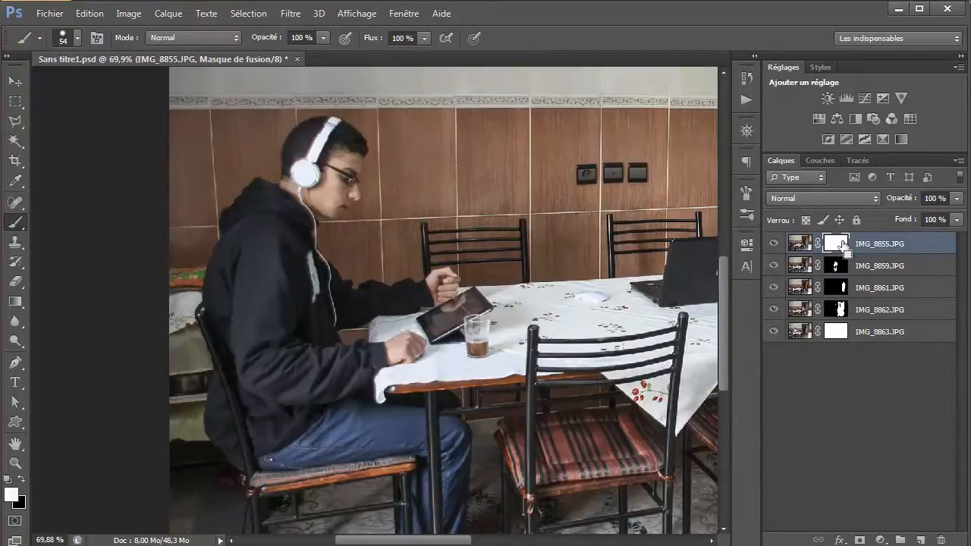
key("ctrl+i")
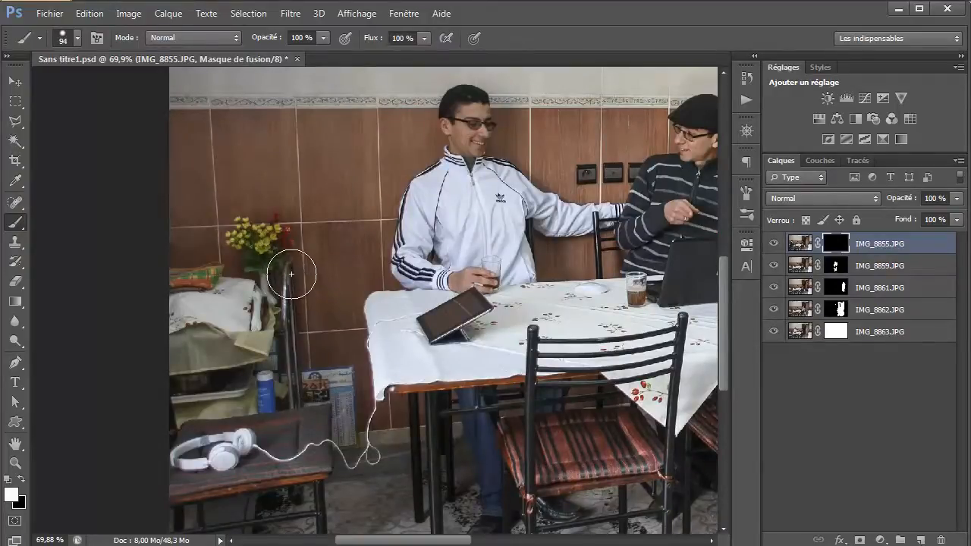
Paint white with a size 94 brush on the IMG_8855 mask to reveal the headphone wearer's head, black hoodie and arms
left_click(11, 495)
left_click(811, 70)
mouse_move(324, 325)
left_mouse_down()
mouse_move(301, 287)
mouse_move(323, 256)
mouse_move(300, 238)
mouse_move(320, 223)
mouse_move(314, 171)
mouse_move(300, 158)
mouse_move(280, 165)
mouse_move(292, 138)
mouse_move(336, 132)
mouse_move(350, 177)
mouse_move(329, 208)
mouse_move(275, 191)
mouse_move(281, 186)
mouse_move(247, 217)
mouse_move(244, 289)
mouse_move(217, 312)
mouse_move(210, 359)
mouse_move(196, 354)
mouse_move(219, 427)
mouse_move(185, 470)
mouse_move(189, 492)
mouse_move(176, 497)
mouse_move(233, 440)
left_mouse_up()
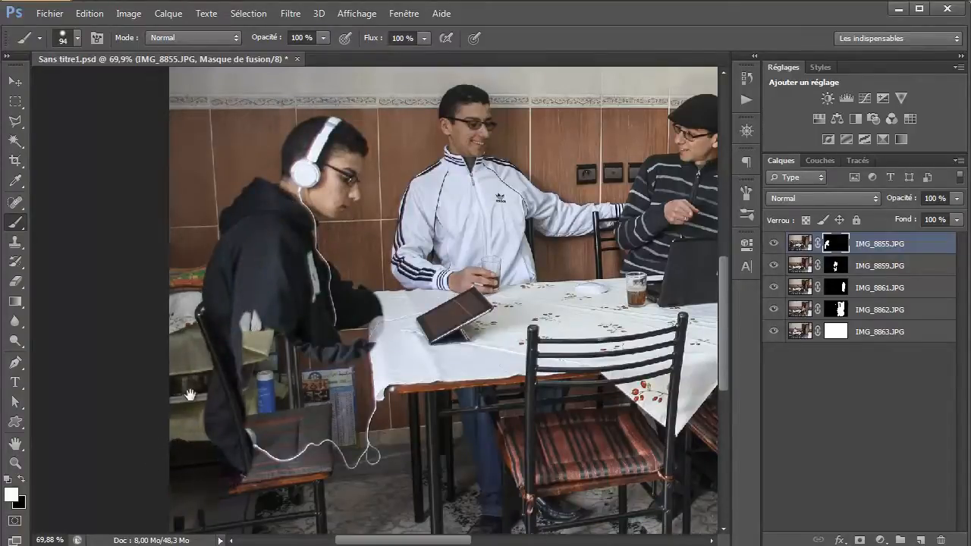
mouse_move(190, 395)
left_mouse_down()
mouse_move(152, 322)
mouse_move(197, 382)
mouse_move(210, 351)
mouse_move(231, 381)
mouse_move(246, 268)
mouse_move(212, 237)
mouse_move(187, 243)
mouse_move(228, 232)
mouse_move(324, 299)
mouse_move(335, 228)
mouse_move(387, 245)
left_mouse_up()
scroll(389, 242, "up", 5)
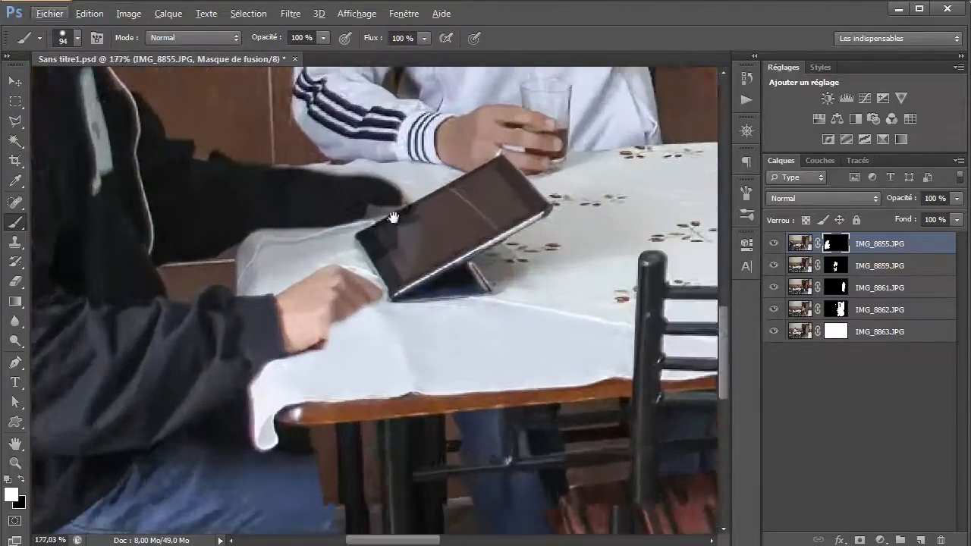
Reduce the brush to 24 and refine the IMG_8855 mask around the raised fist, painting black over the dark fringe above it
mouse_move(395, 213)
left_mouse_down()
mouse_move(318, 285)
mouse_move(266, 282)
mouse_move(277, 288)
mouse_move(263, 266)
mouse_move(362, 235)
mouse_move(387, 220)
mouse_move(384, 210)
mouse_move(409, 207)
mouse_move(406, 244)
mouse_move(419, 247)
mouse_move(399, 239)
mouse_move(373, 249)
mouse_move(421, 269)
mouse_move(419, 283)
mouse_move(406, 286)
mouse_move(457, 258)
mouse_move(487, 273)
mouse_move(514, 267)
mouse_move(517, 255)
mouse_move(469, 219)
mouse_move(471, 229)
mouse_move(444, 230)
mouse_move(467, 221)
mouse_move(432, 219)
mouse_move(440, 208)
mouse_move(392, 222)
mouse_move(415, 223)
mouse_move(408, 209)
mouse_move(424, 223)
mouse_move(452, 215)
mouse_move(434, 199)
left_mouse_up()
key("x")
key("x")
key("x")
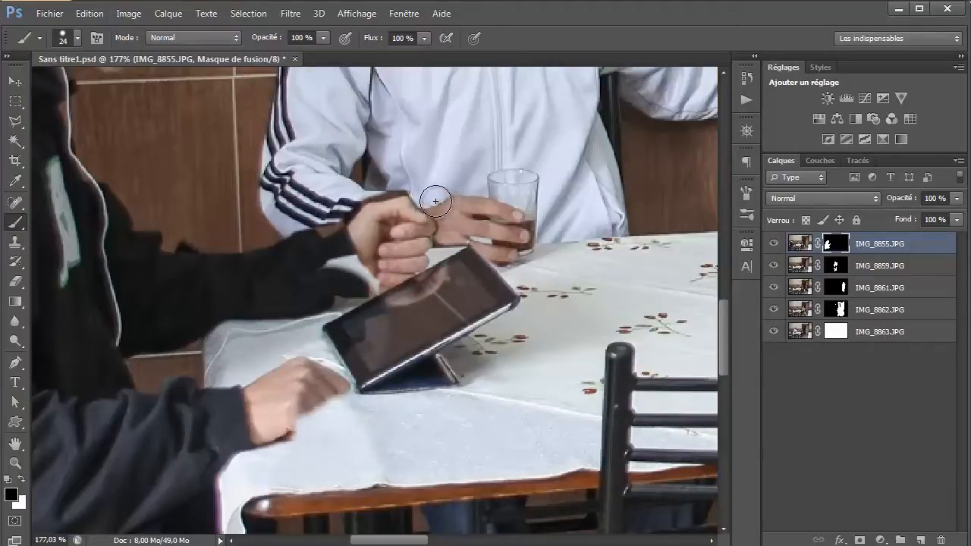
right_click(410, 195)
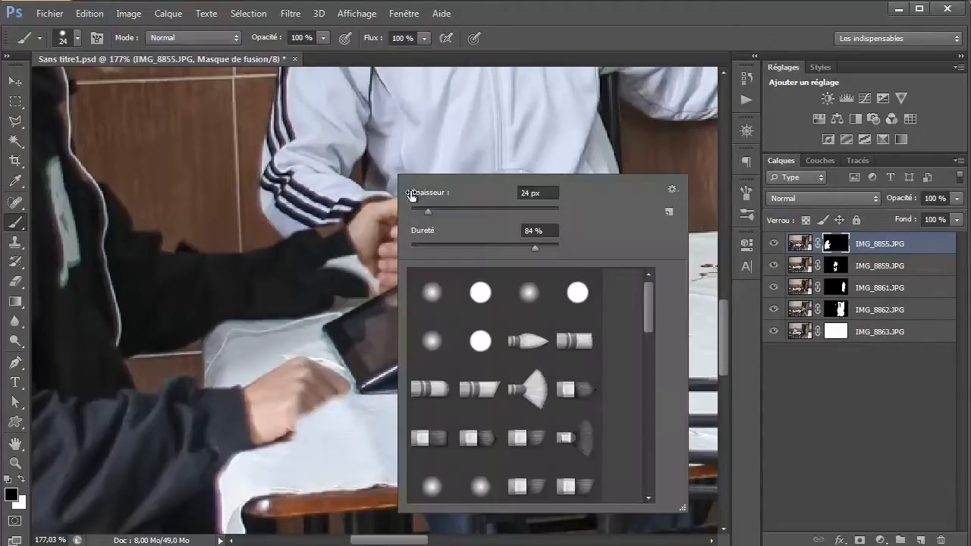
left_click(513, 23)
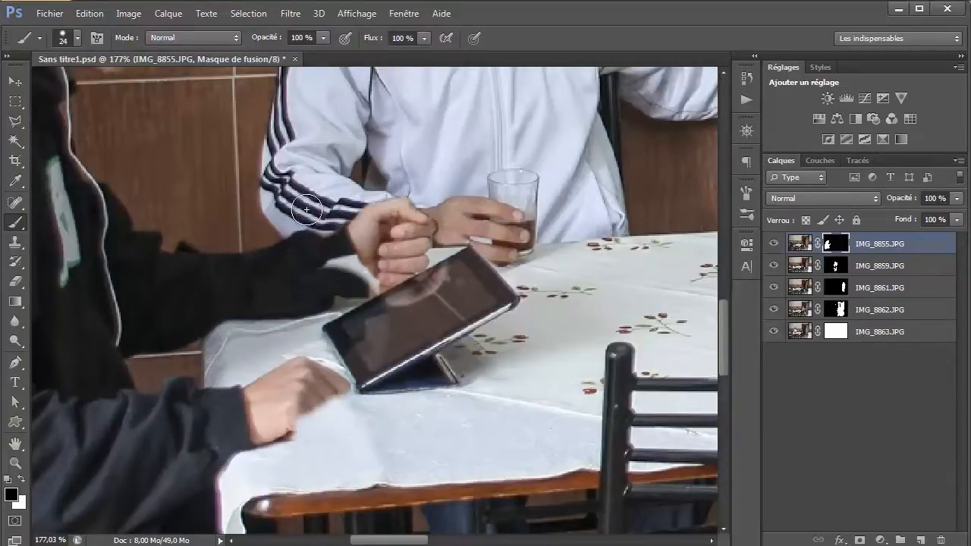
left_click_drag(393, 226, 301, 163)
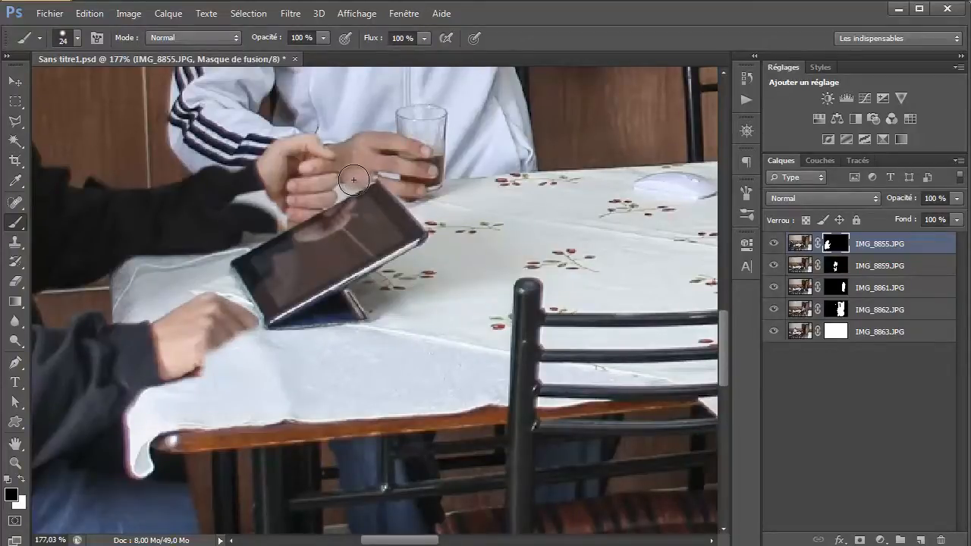
Reduce the brush to 9 and then 4, and paint black on the IMG_8855 mask between the fist and the tablet's upper edge
scroll(359, 163, "up", 6)
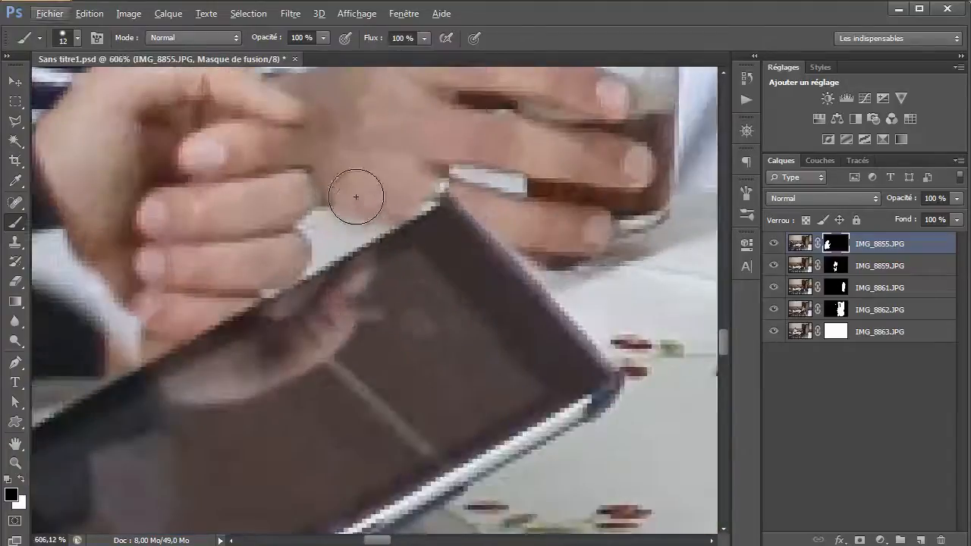
key("bracketleft")
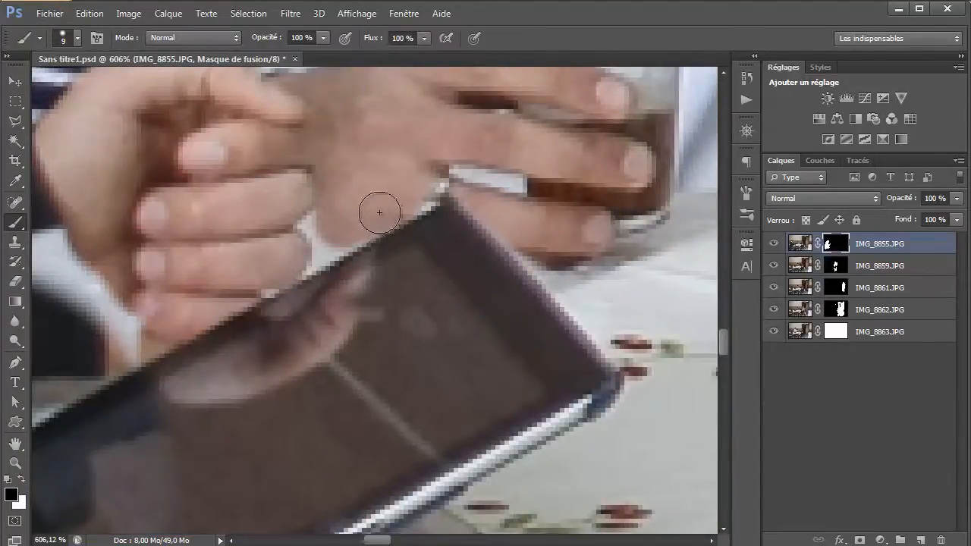
mouse_move(379, 211)
left_mouse_down()
mouse_move(321, 235)
mouse_move(324, 226)
left_mouse_up()
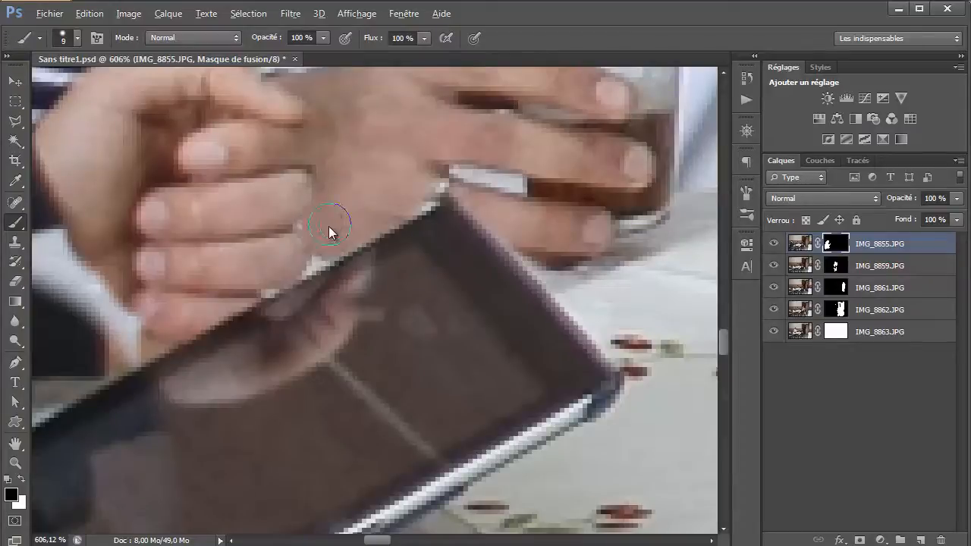
scroll(342, 220, "down", 8)
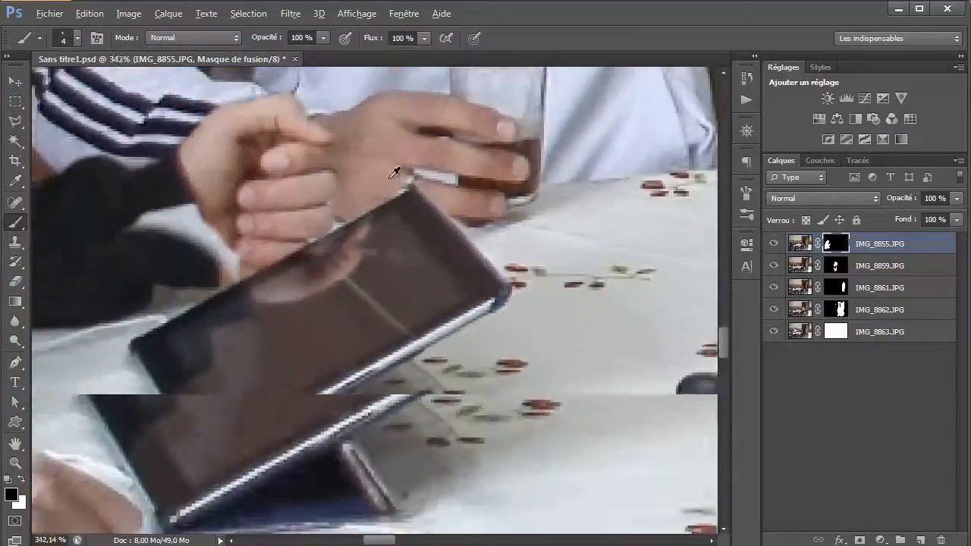
scroll(350, 198, "up", 8)
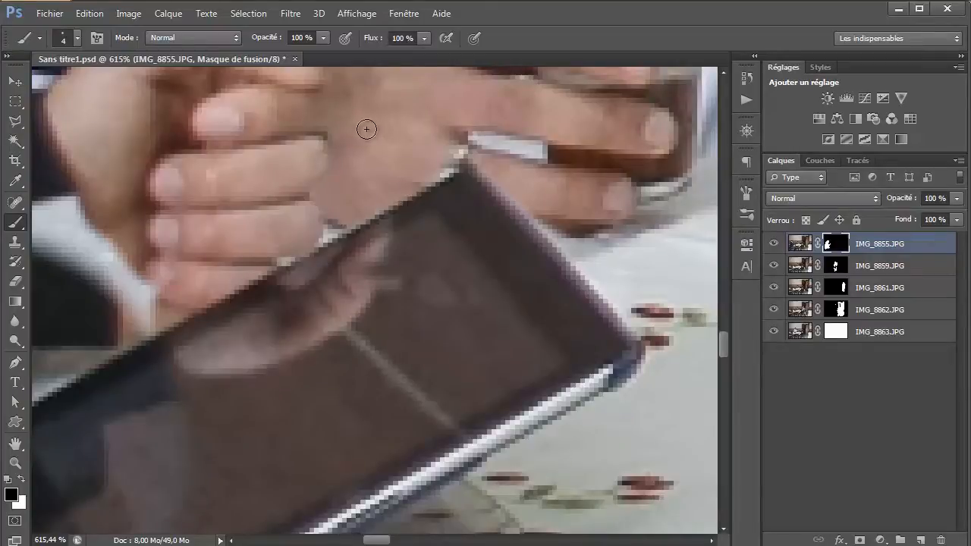
scroll(366, 129, "down", 8)
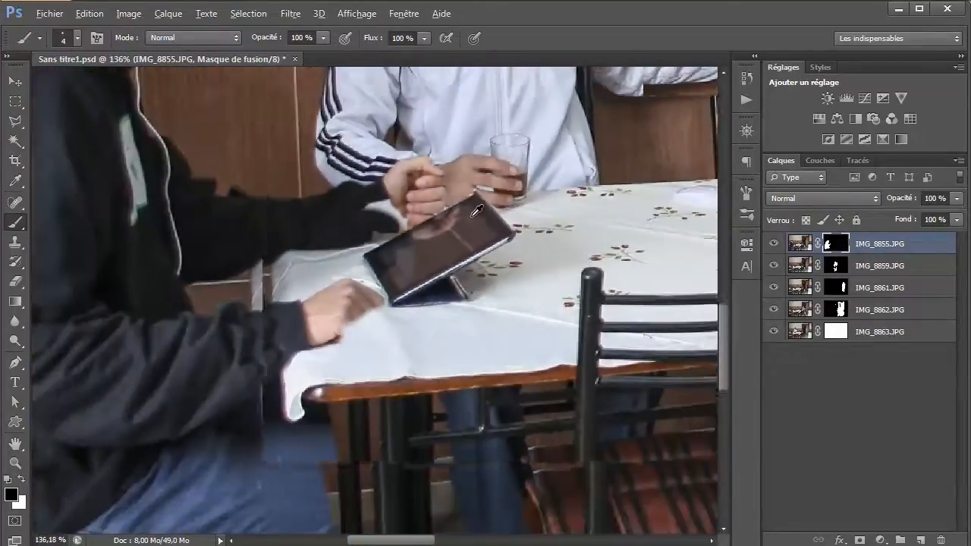
Paint white with a size 27 brush on the IMG_8855 mask to reveal the glass in front of the tablet and the resting hand
scroll(475, 213, "down", 2)
scroll(450, 231, "up", 8)
mouse_move(353, 185)
left_mouse_down()
mouse_move(379, 202)
mouse_move(343, 175)
mouse_move(378, 196)
mouse_move(358, 236)
mouse_move(455, 251)
mouse_move(527, 221)
left_mouse_up()
key("x")
mouse_move(601, 221)
left_mouse_down()
mouse_move(448, 327)
mouse_move(491, 291)
mouse_move(577, 293)
mouse_move(560, 390)
left_mouse_up()
left_click_drag(486, 362, 253, 213)
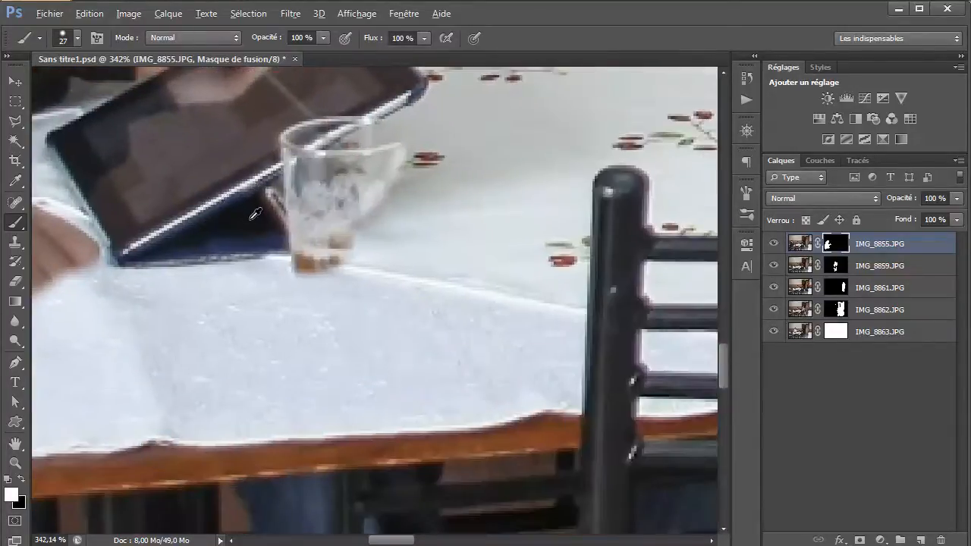
scroll(280, 226, "down", 2)
left_click_drag(312, 272, 344, 195)
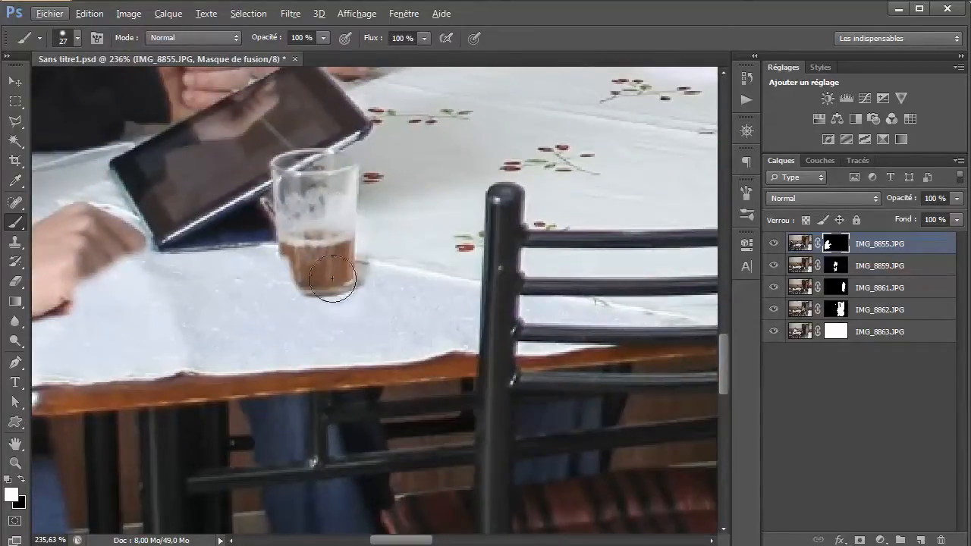
mouse_move(244, 259)
left_mouse_down()
mouse_move(495, 259)
mouse_move(379, 275)
mouse_move(336, 330)
left_mouse_up()
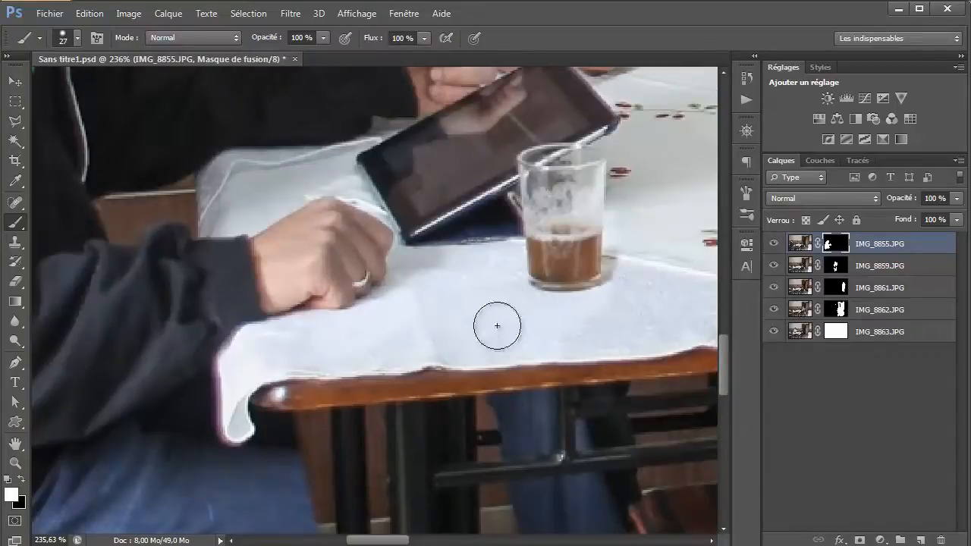
Enlarge the brush to 61 and paint white on the IMG_8855 mask to reveal the seated figure's jeans and lower legs under the table
scroll(457, 316, "down", 5)
mouse_move(367, 278)
left_mouse_down()
mouse_move(382, 243)
mouse_move(451, 288)
mouse_move(481, 343)
mouse_move(448, 371)
mouse_move(435, 269)
mouse_move(402, 265)
mouse_move(431, 269)
mouse_move(428, 353)
left_mouse_up()
right_click(418, 343, "alt")
mouse_move(411, 305)
left_mouse_down()
mouse_move(431, 427)
mouse_move(399, 408)
mouse_move(402, 417)
mouse_move(418, 400)
mouse_move(439, 402)
mouse_move(450, 438)
mouse_move(460, 435)
mouse_move(457, 422)
mouse_move(470, 422)
mouse_move(461, 415)
mouse_move(493, 441)
mouse_move(502, 427)
mouse_move(491, 418)
mouse_move(464, 426)
mouse_move(479, 413)
mouse_move(515, 427)
mouse_move(502, 435)
mouse_move(534, 443)
mouse_move(483, 405)
mouse_move(481, 377)
mouse_move(439, 352)
mouse_move(480, 370)
left_mouse_up()
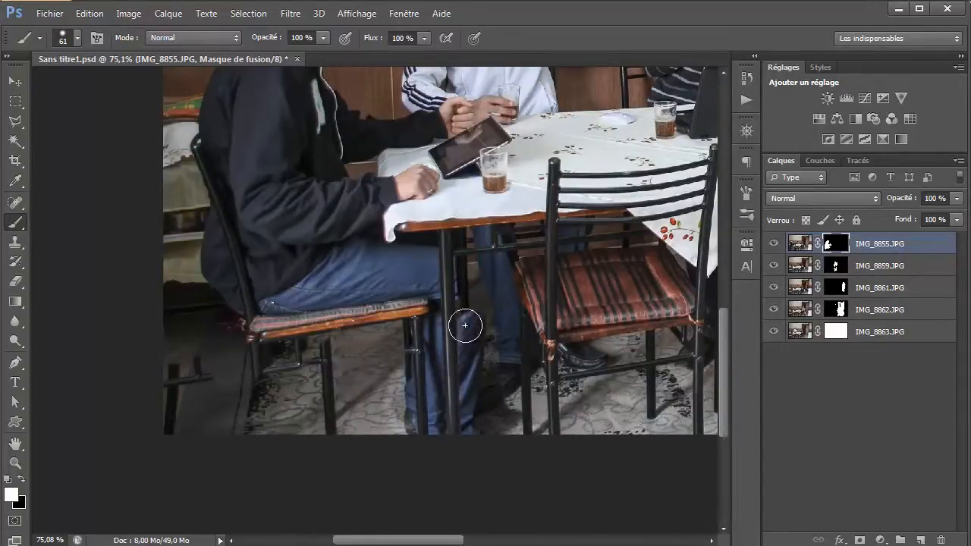
mouse_move(466, 326)
left_mouse_down()
mouse_move(461, 263)
mouse_move(476, 322)
mouse_move(468, 395)
left_mouse_up()
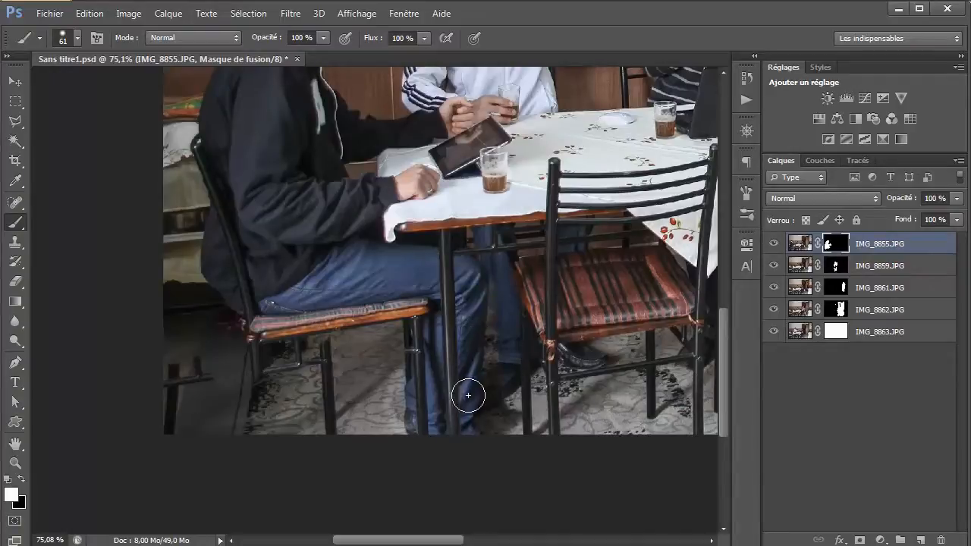
Paint black on the IMG_8855 mask over the floor and chair area beside the seated figure's shins
scroll(521, 334, "up", 4)
key("x")
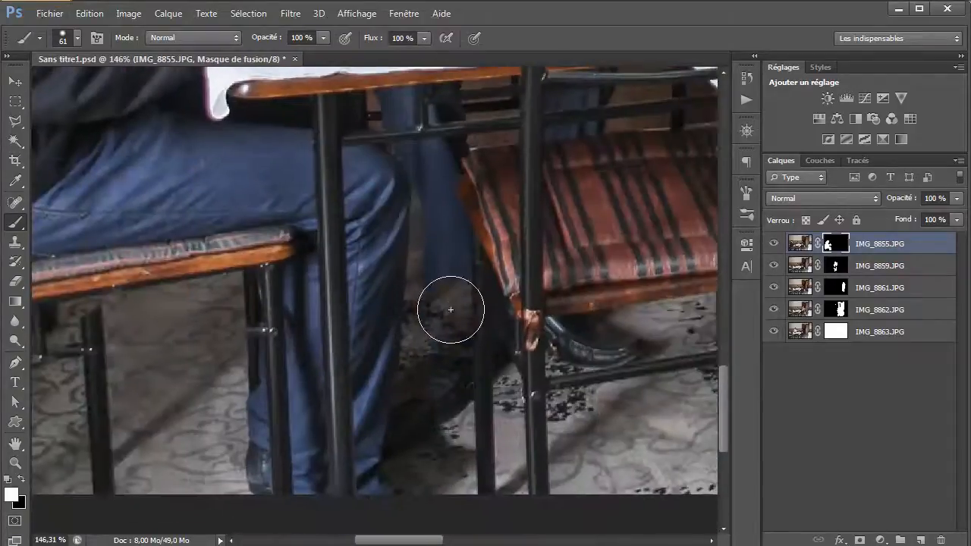
mouse_move(447, 293)
left_mouse_down()
mouse_move(438, 347)
mouse_move(453, 318)
mouse_move(433, 403)
mouse_move(443, 390)
mouse_move(424, 424)
mouse_move(423, 445)
mouse_move(440, 459)
mouse_move(433, 466)
mouse_move(551, 467)
left_mouse_up()
scroll(554, 459, "down", 16)
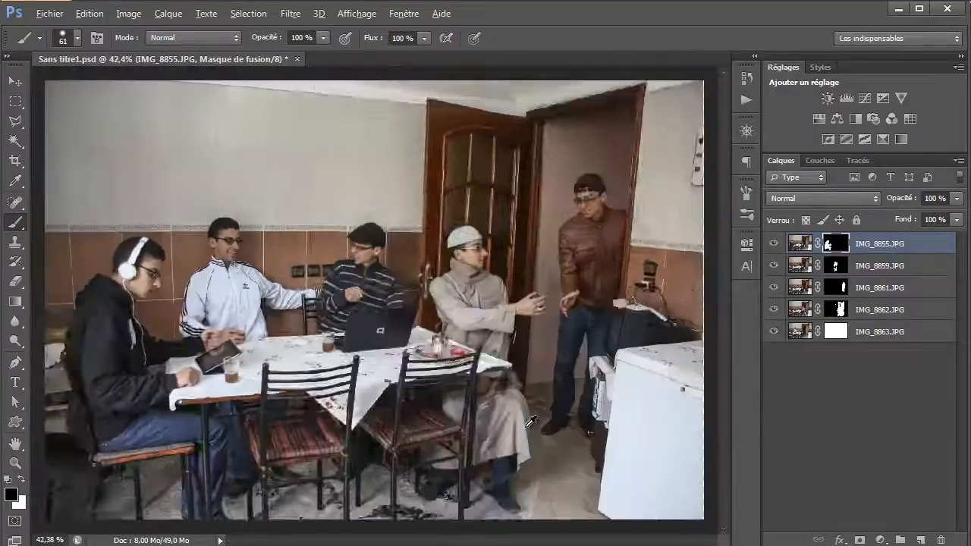
scroll(370, 302, "up", 1)
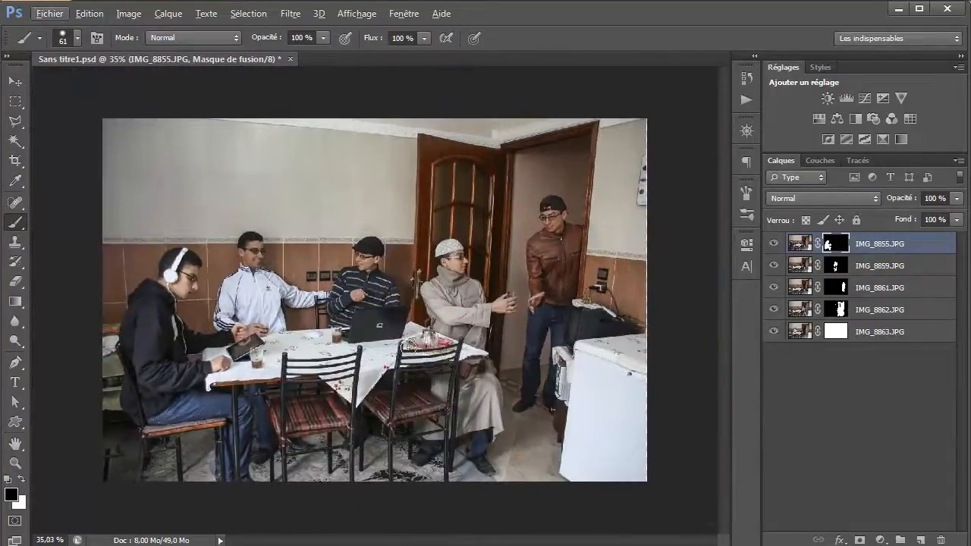
Start a crop with the unconstrained Libre ratio and trim a thin strip off the image's right edge
key("c")
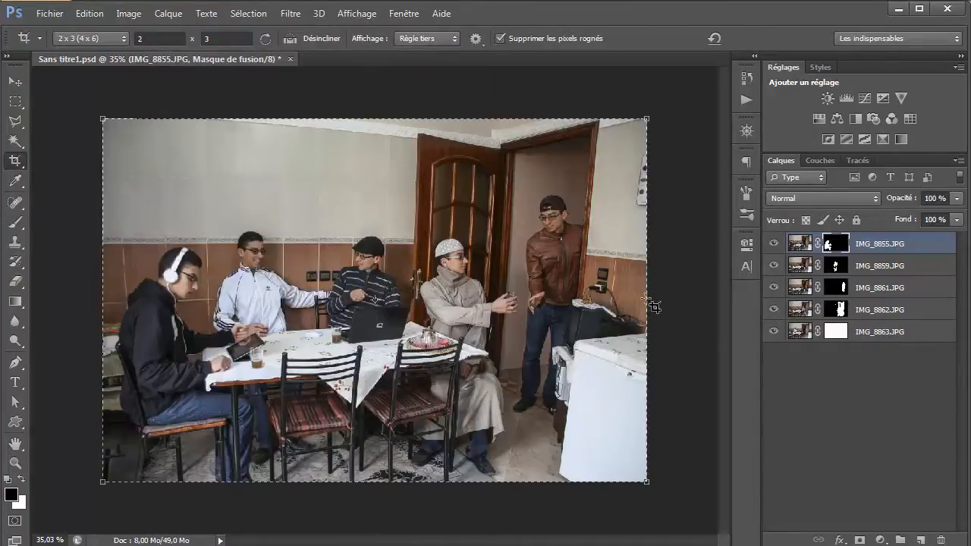
left_click(67, 40)
left_click(76, 43)
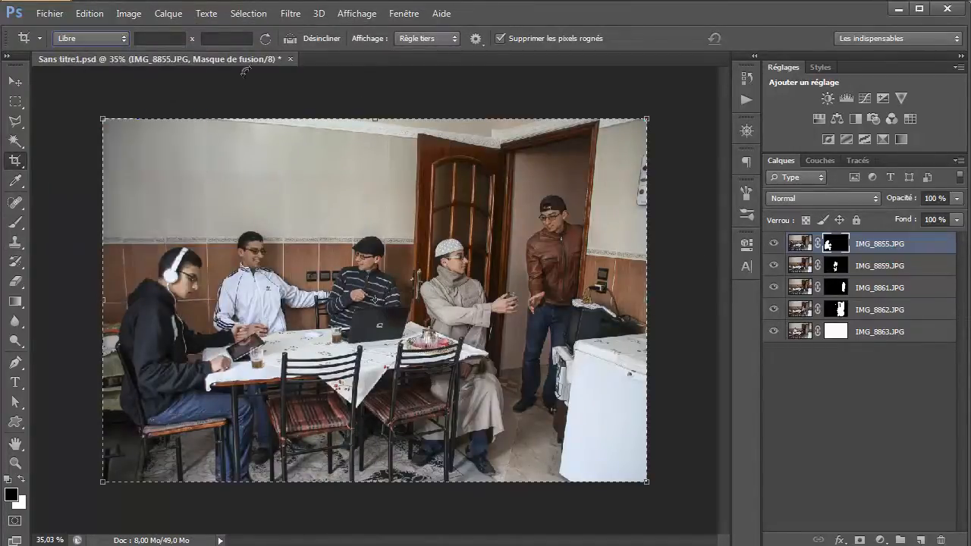
left_click_drag(644, 303, 638, 300)
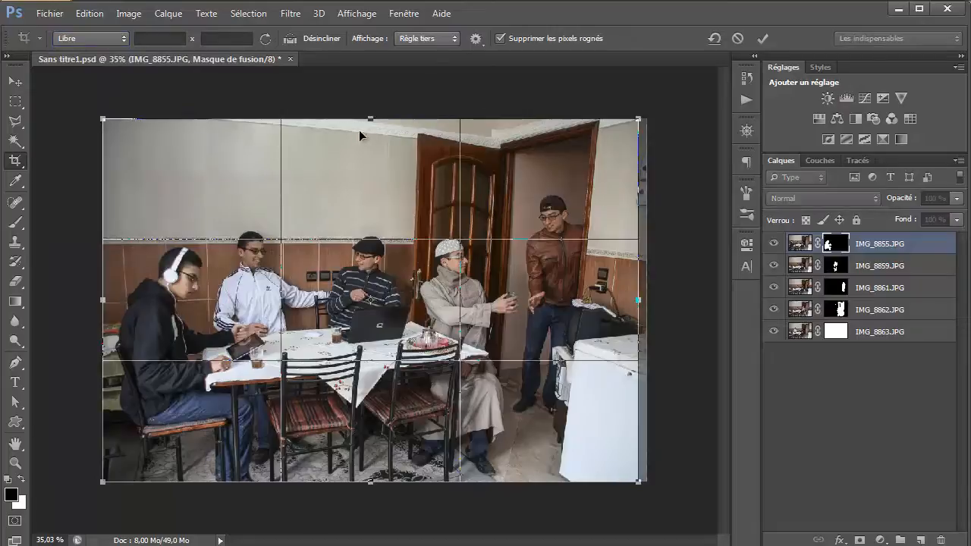
Trim thin strips off the image's upper and lower edges, apply the crop and switch to the Move tool
left_click_drag(370, 123, 370, 130)
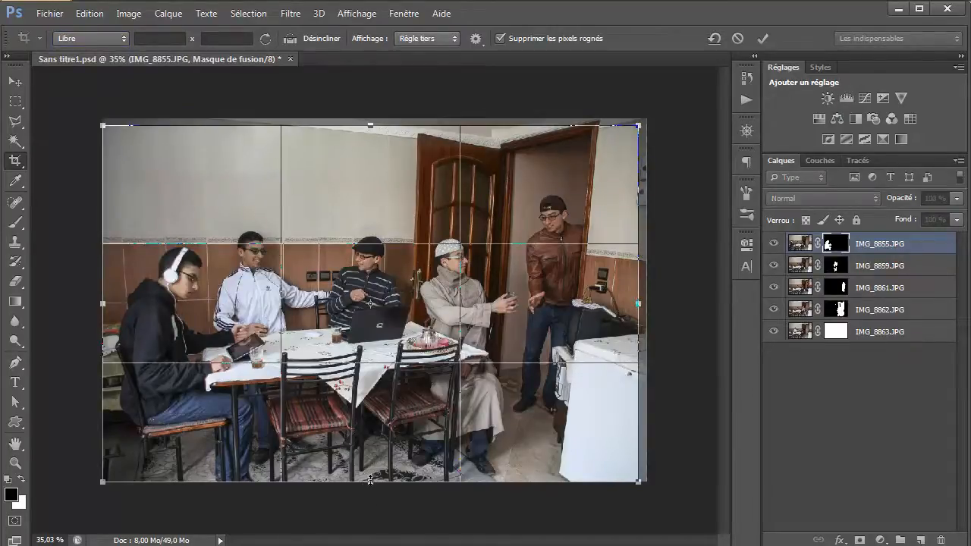
left_click_drag(370, 480, 370, 472)
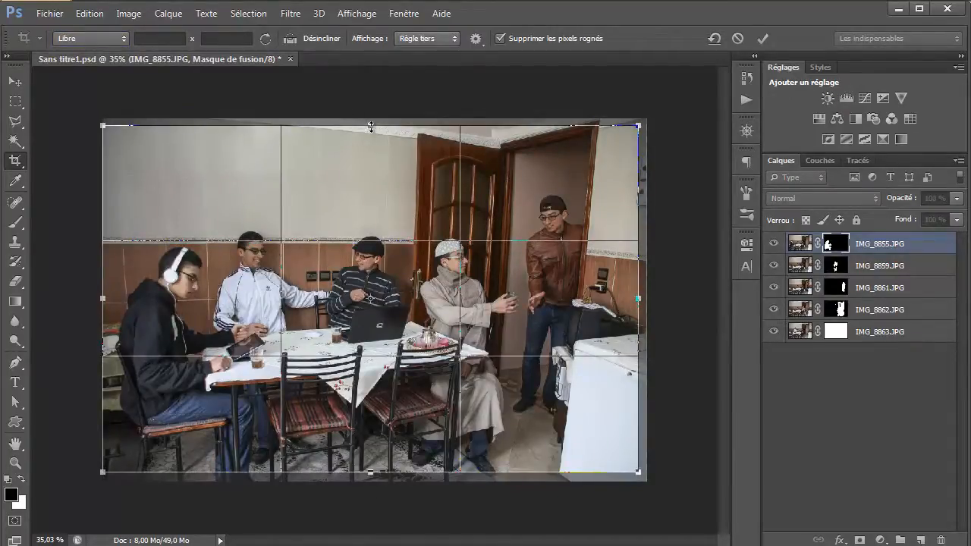
left_click_drag(370, 127, 370, 132)
left_click_drag(370, 475, 370, 468)
key("Return")
key("b")
left_click(14, 79)
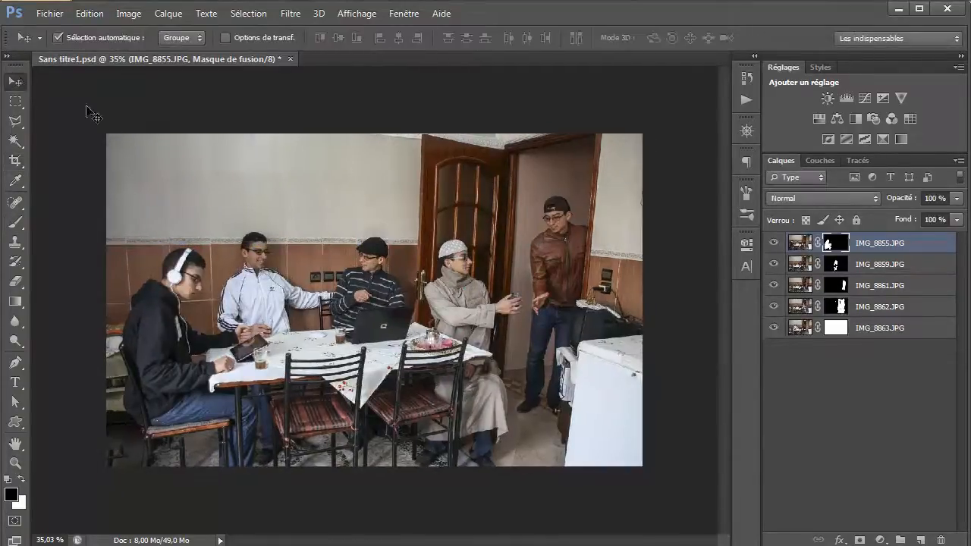
Add a Color Balance adjustment with midtones Cyan-Red -6, Magenta-Green -3 and Yellow-Blue -18, and shift another tonal range toward blue
scroll(91, 109, "up", 2)
scroll(91, 109, "down", 1)
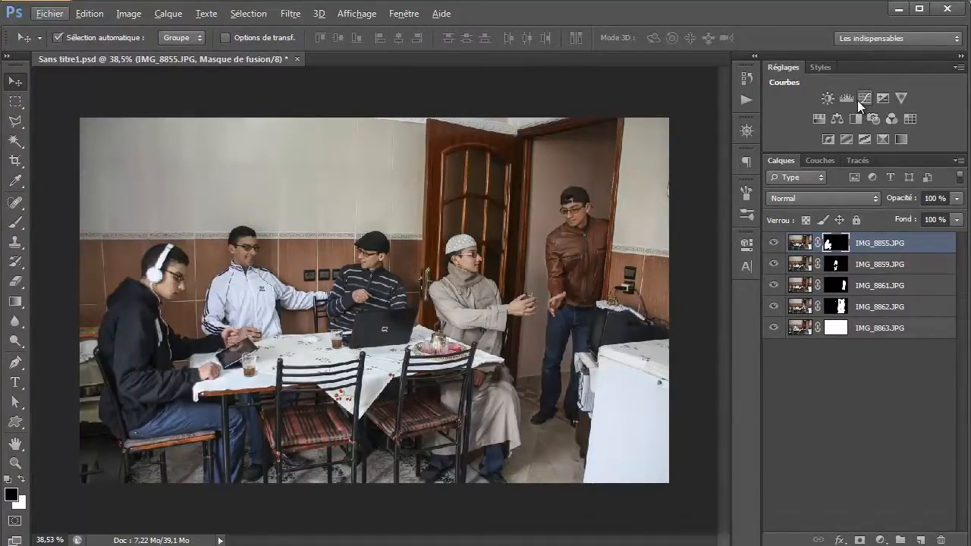
left_click(839, 118)
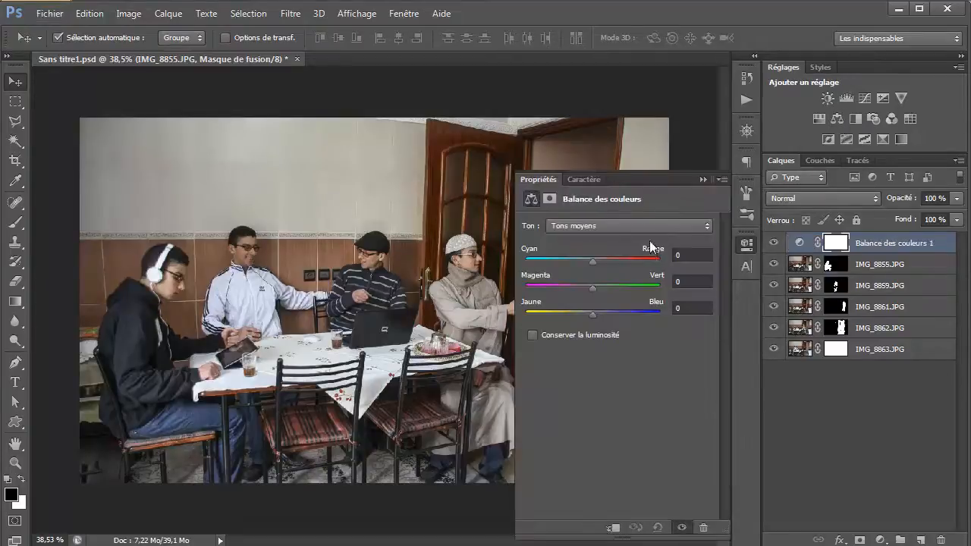
left_click_drag(590, 263, 580, 318)
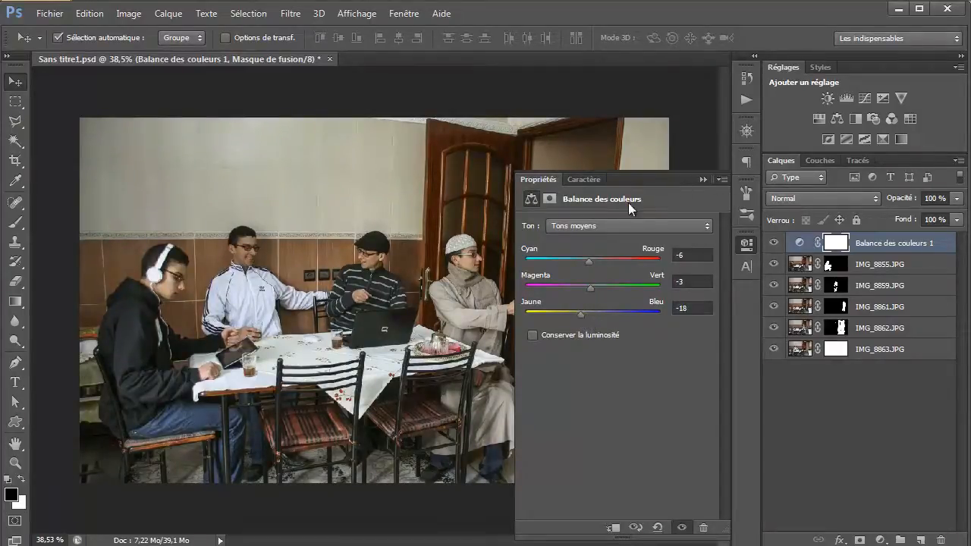
left_click(623, 229)
left_click(595, 243)
left_click_drag(604, 317, 614, 317)
left_click(701, 179)
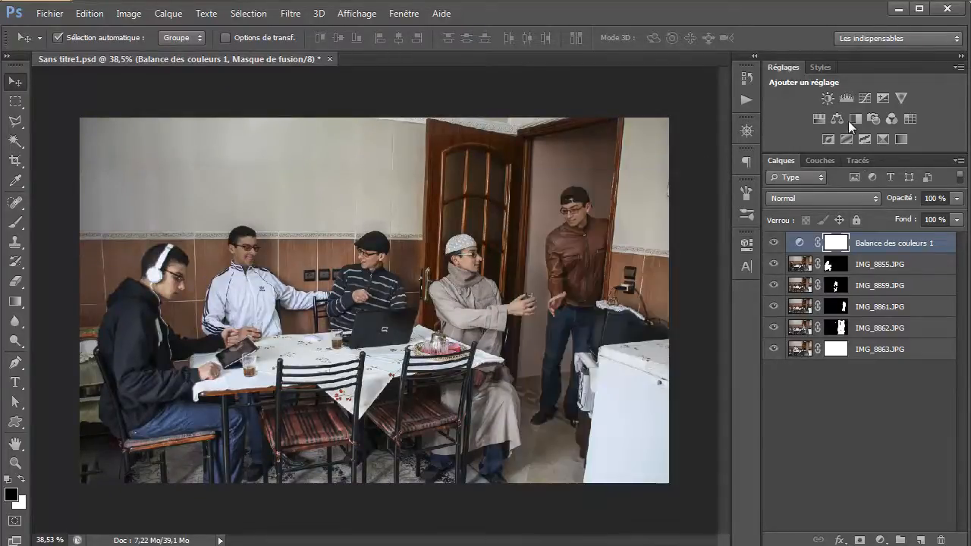
Add a Levels adjustment layer with the black input at 13 and the white input at 243
left_click(848, 100)
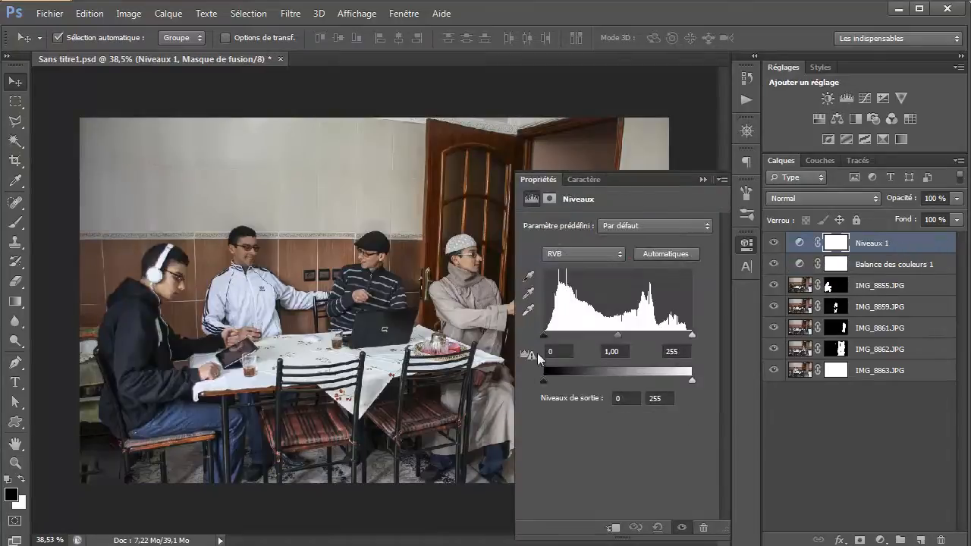
left_click_drag(545, 340, 551, 341)
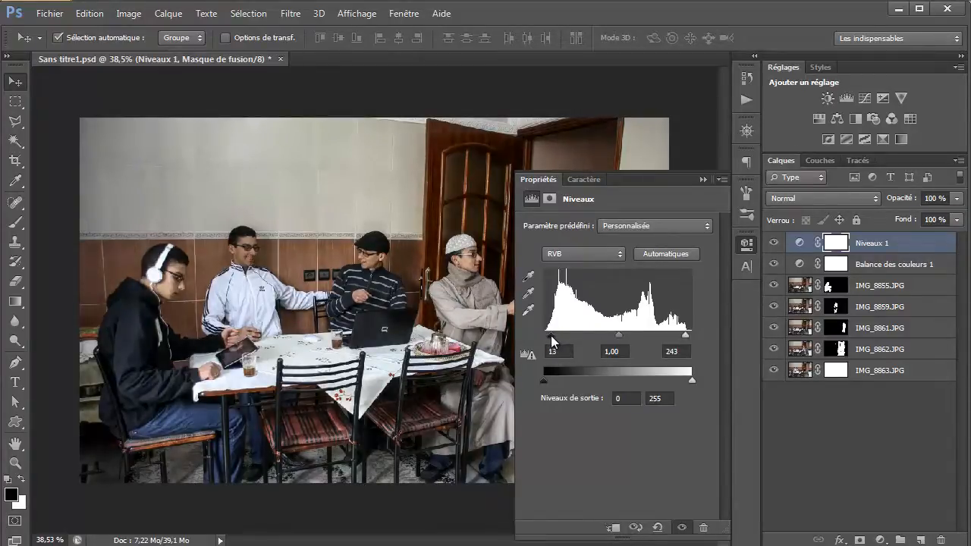
left_click(701, 181)
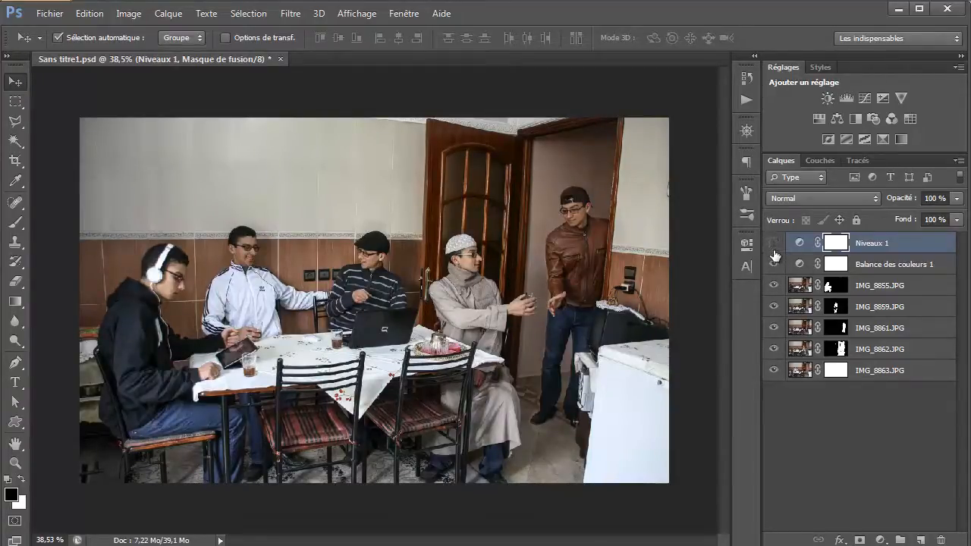
Compare the image with and without the Levels adjustment, and view the composite with the interface panels hidden
left_click(774, 244)
left_click(774, 244)
scroll(633, 393, "up", 1)
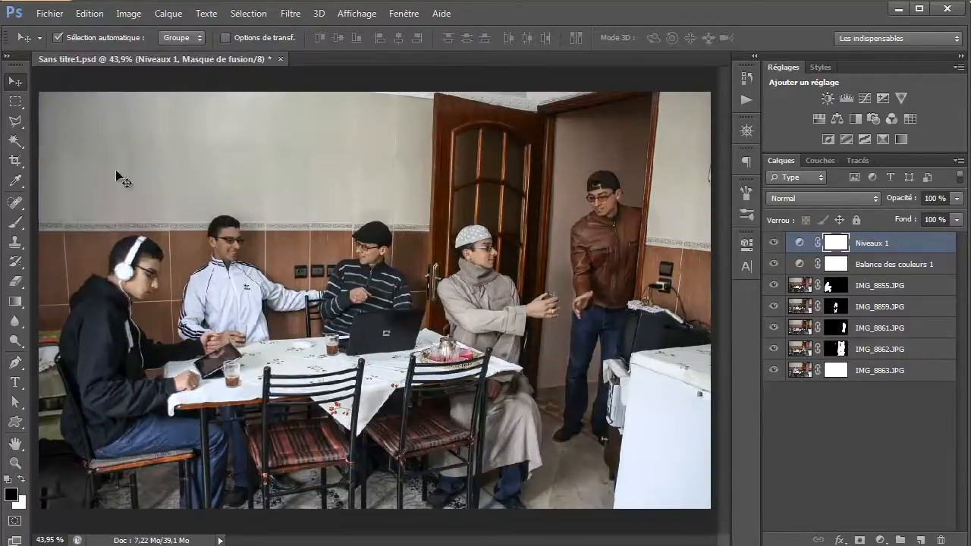
key("Tab")
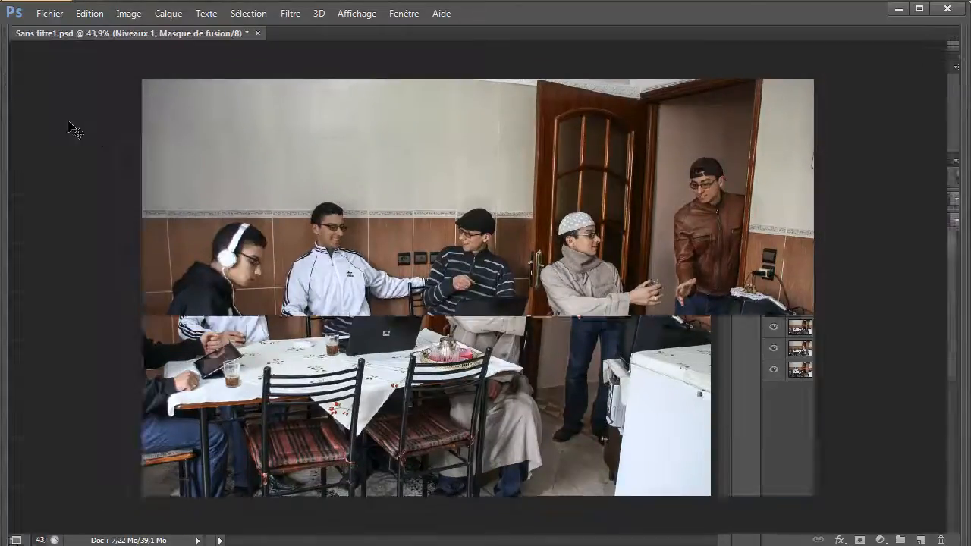